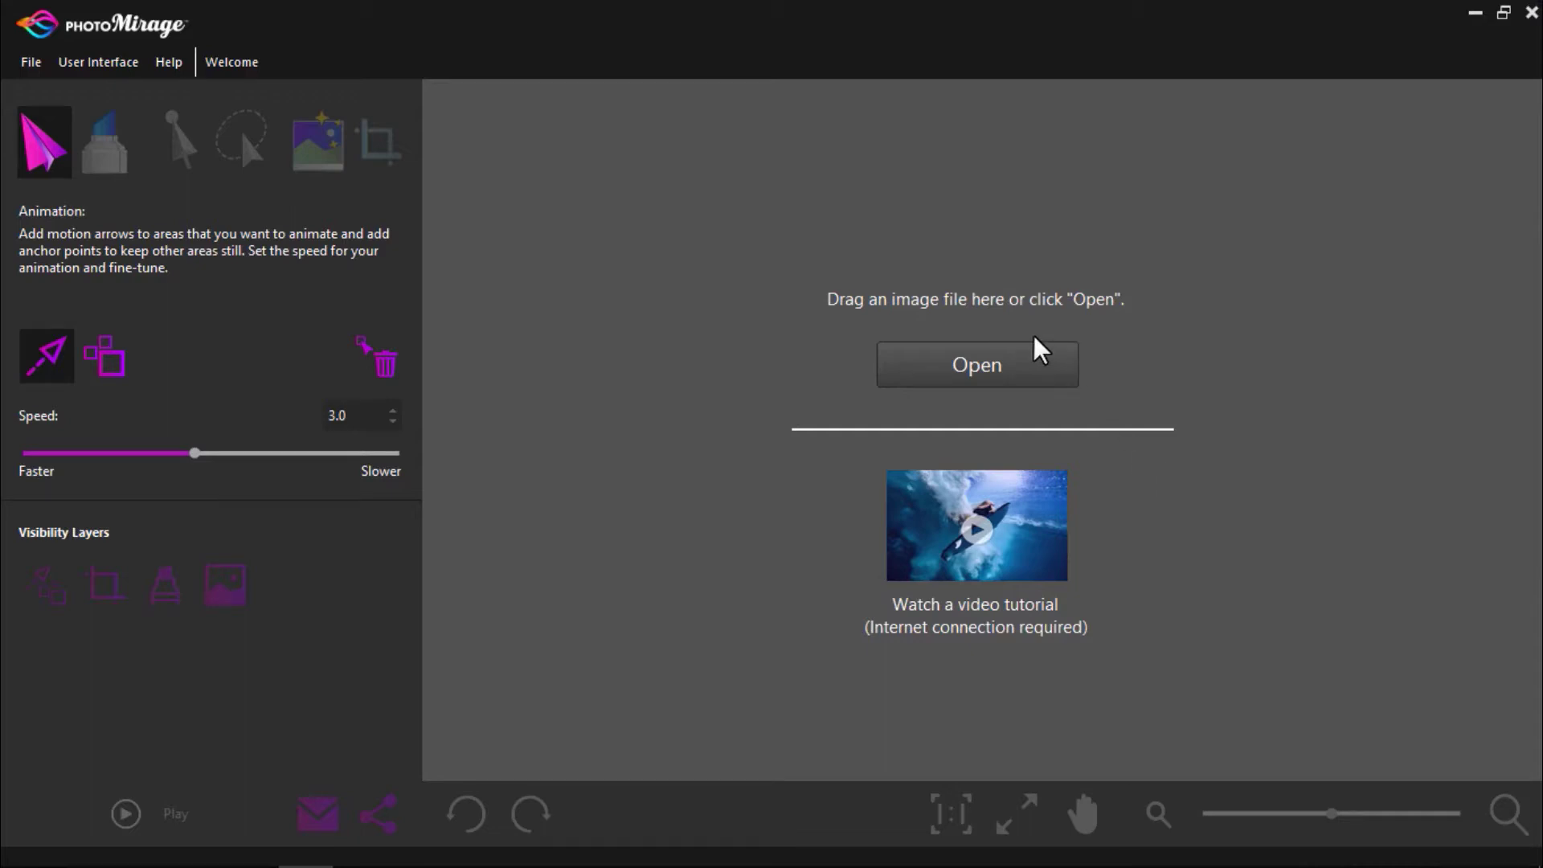
Step: Load the 'Ferris Wheel in the Sky' photo from the Demo Media folder
{"action": "left_click", "coordinate": [1026, 365]}
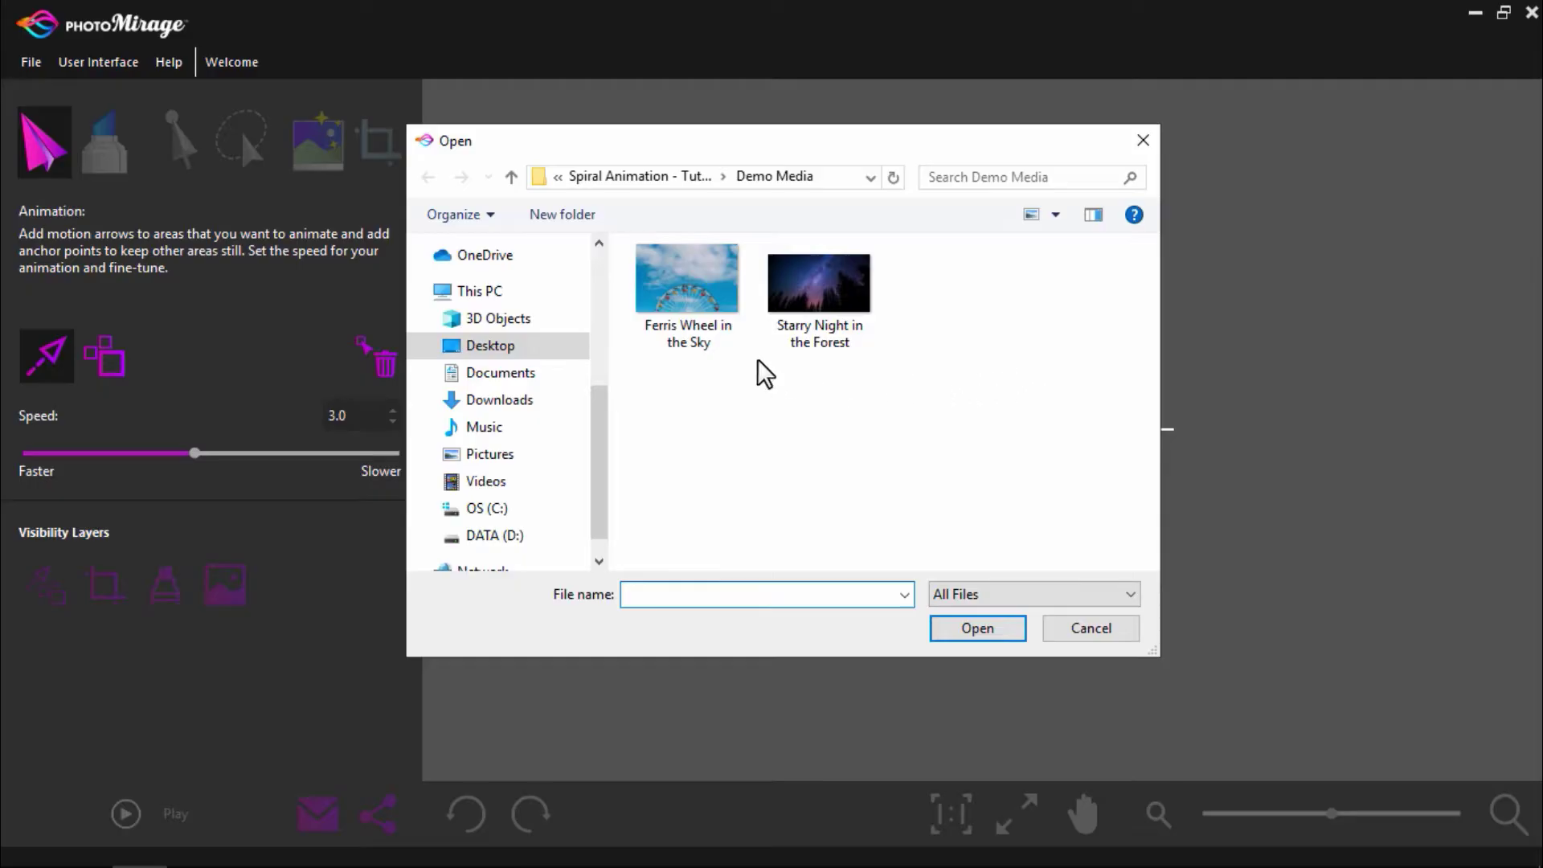
{"action": "left_click", "coordinate": [715, 312]}
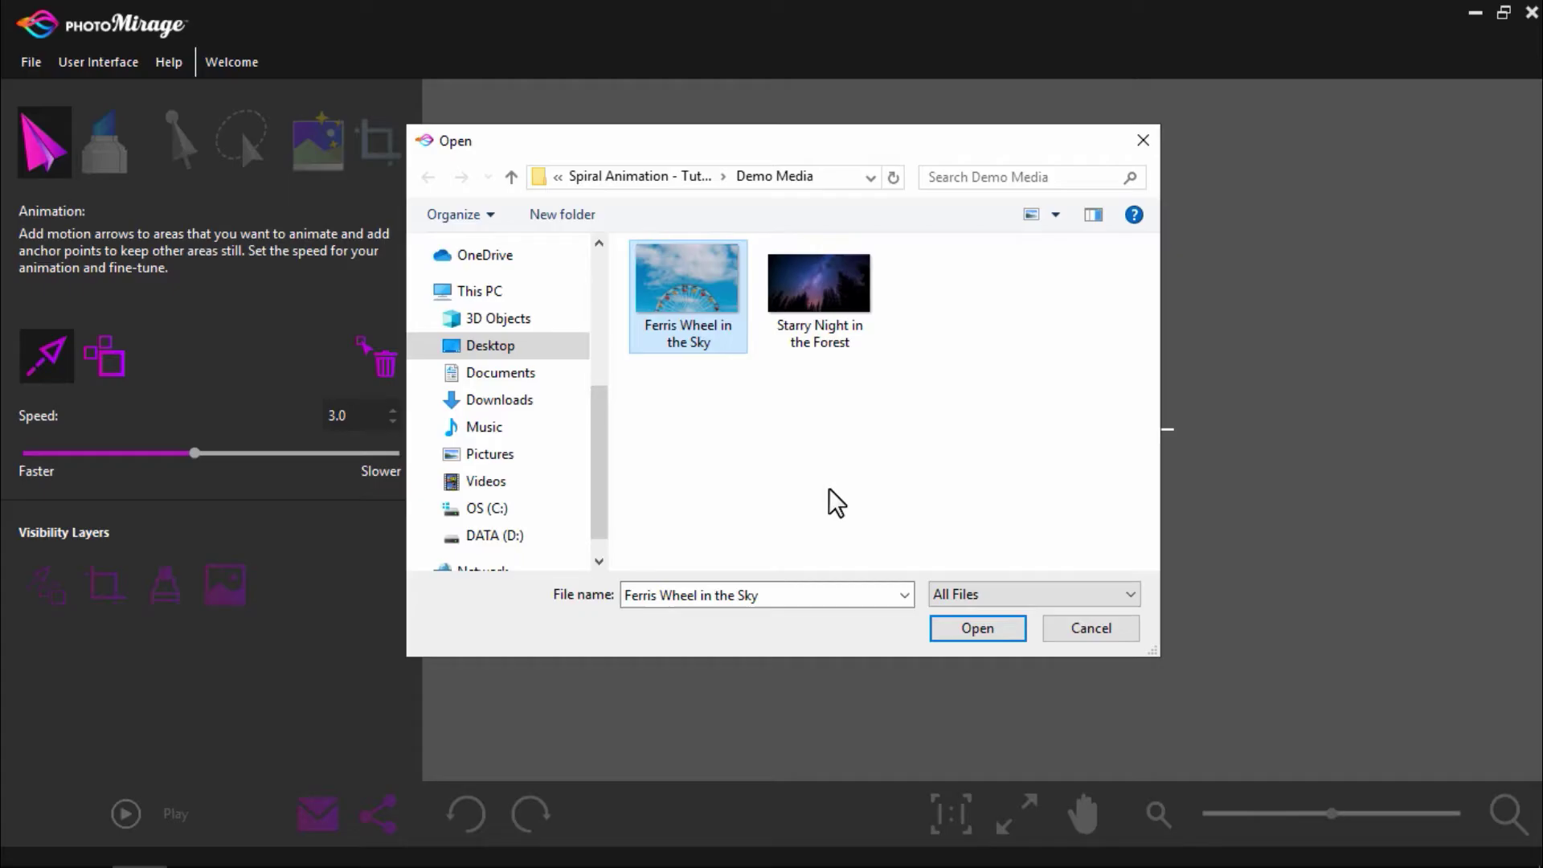
{"action": "left_click", "coordinate": [953, 632]}
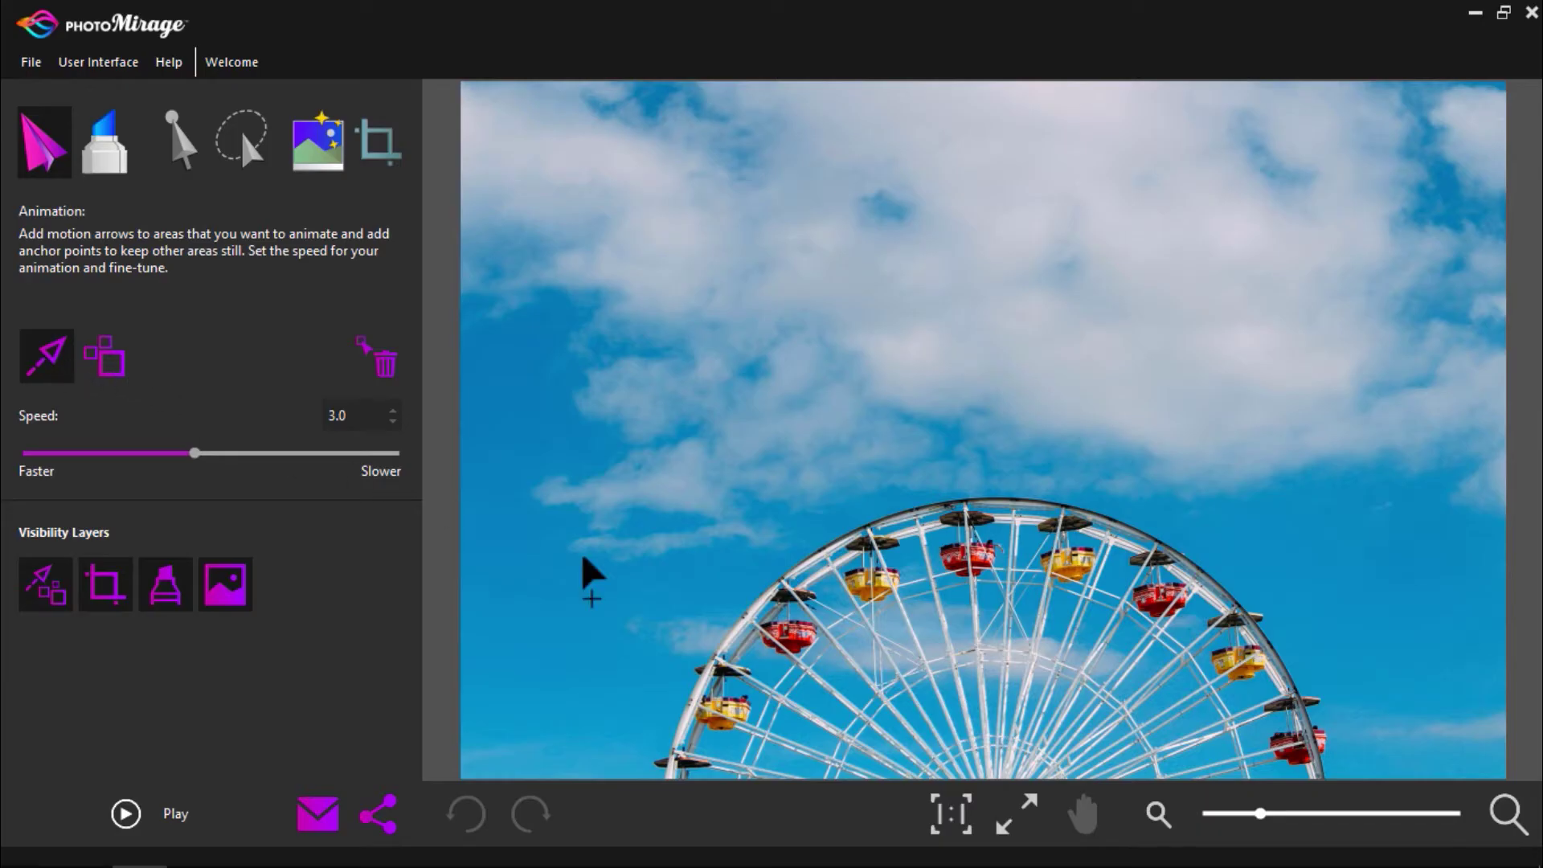
Step: Zoom in and draw motion arrows up the wheel's lower-left rim, undoing one misplaced arrow
{"action": "scroll", "coordinate": [813, 734], "scroll_direction": "up", "scroll_amount": 3}
{"action": "scroll", "coordinate": [1313, 689], "scroll_direction": "down", "scroll_amount": 1}
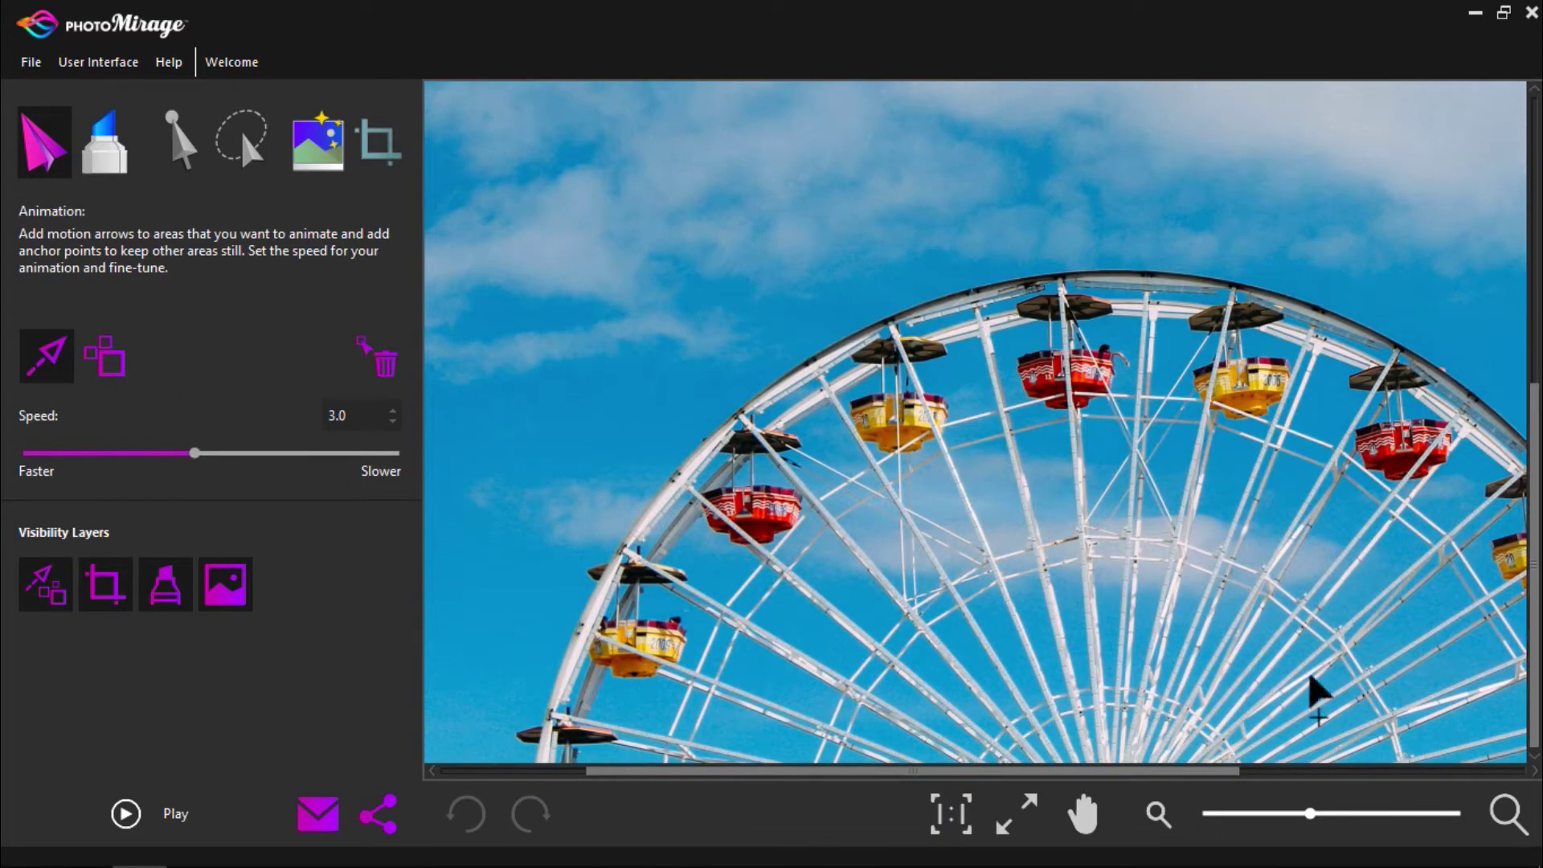
{"action": "left_click_drag", "start_coordinate": [1214, 768], "coordinate": [1169, 774]}
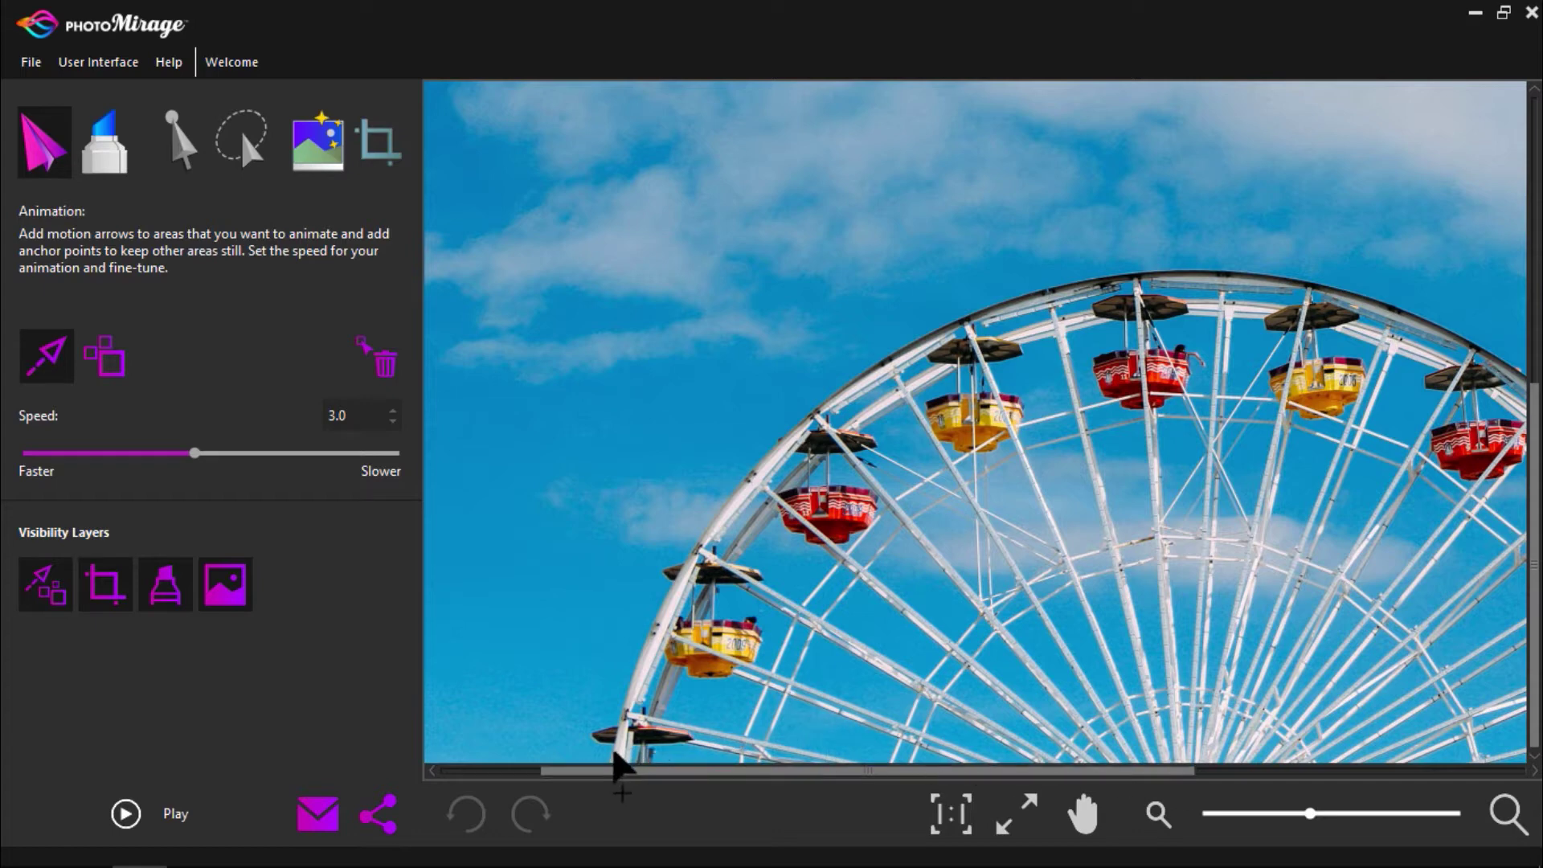
{"action": "left_click_drag", "start_coordinate": [613, 751], "coordinate": [620, 715]}
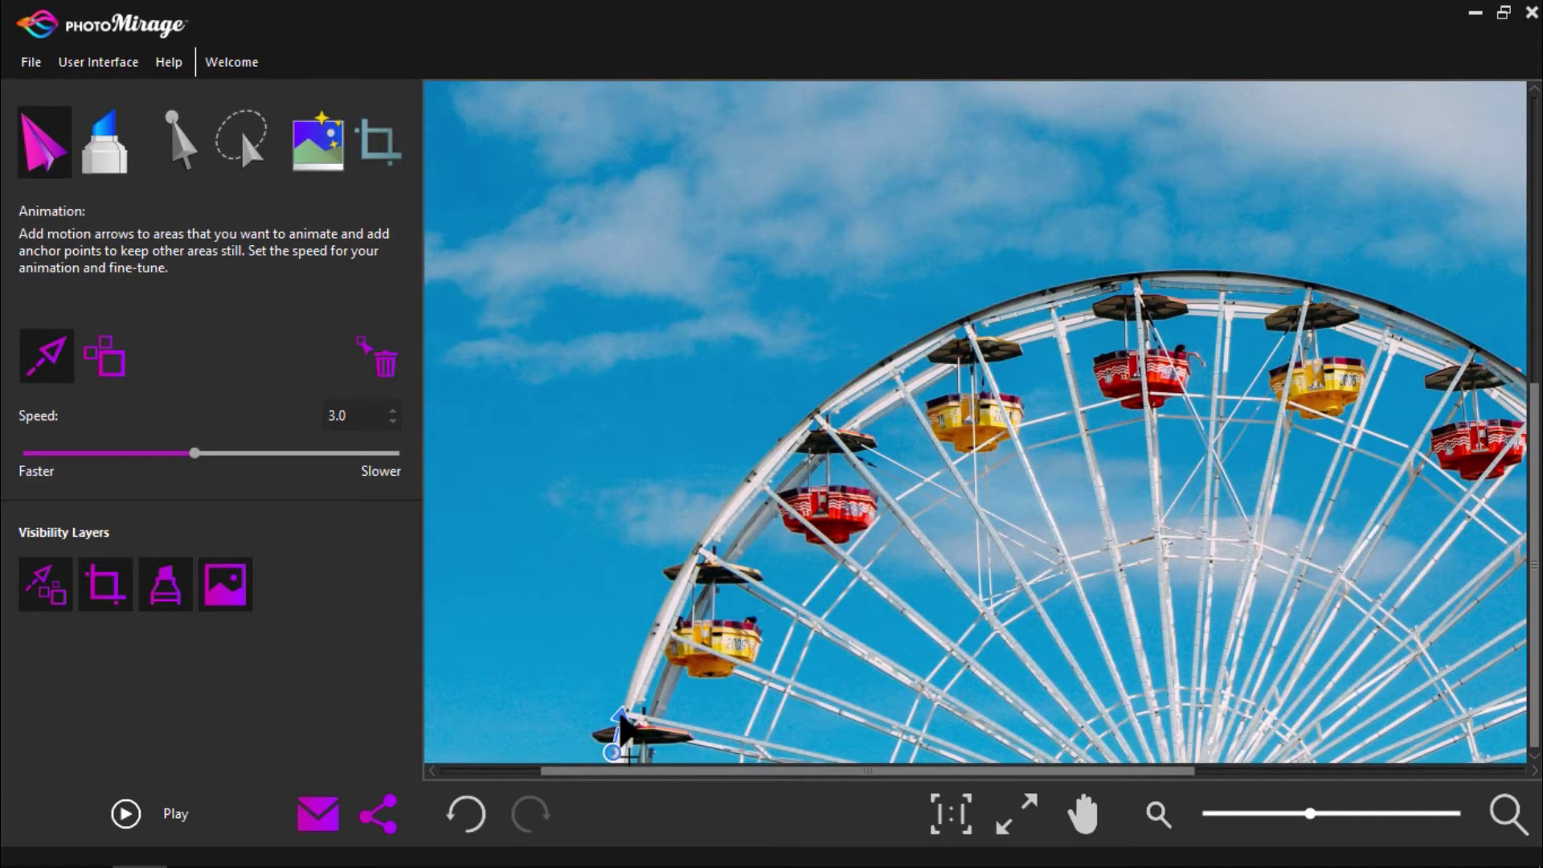
{"action": "left_click_drag", "start_coordinate": [621, 719], "coordinate": [623, 687]}
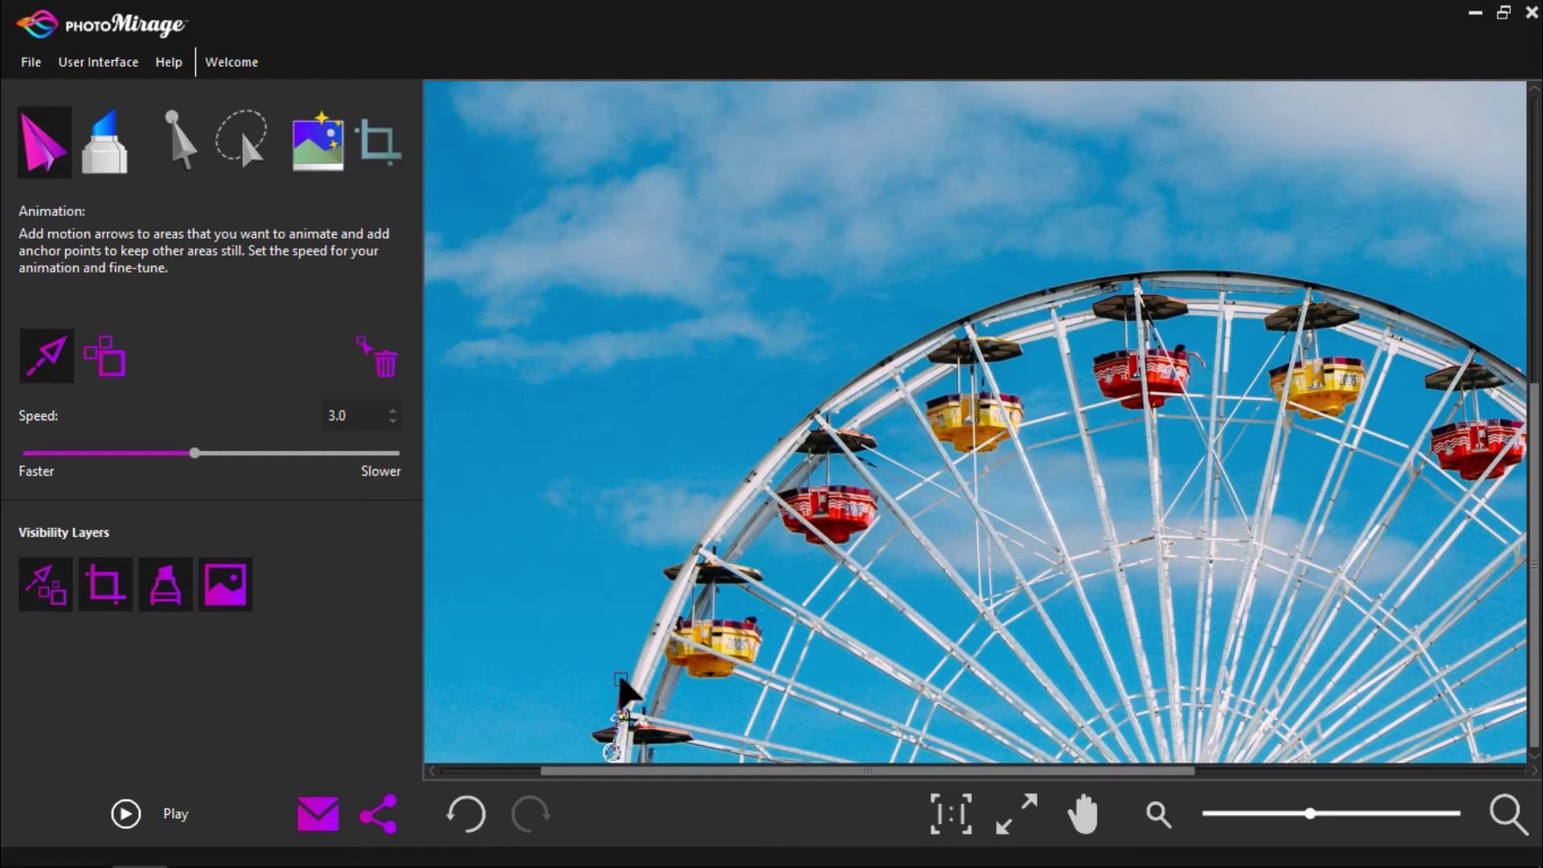
{"action": "left_click_drag", "start_coordinate": [621, 689], "coordinate": [696, 553]}
{"action": "key", "text": "ctrl+z"}
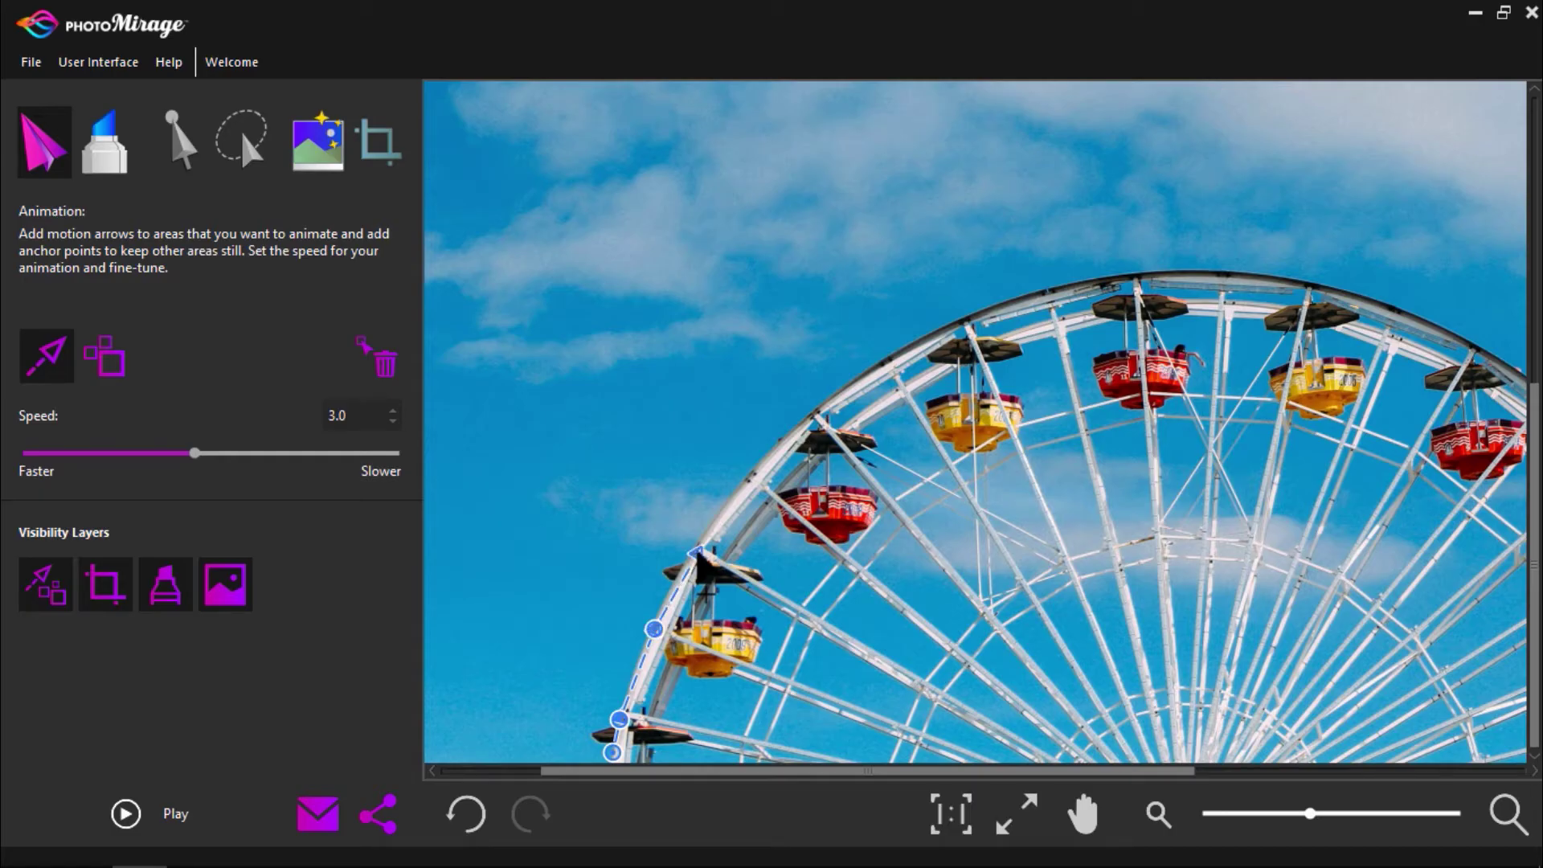
Step: Continue the rim arrow chain over the top of the wheel and down the right side
{"action": "left_click_drag", "start_coordinate": [697, 553], "coordinate": [749, 482]}
{"action": "left_click_drag", "start_coordinate": [749, 483], "coordinate": [810, 421]}
{"action": "left_click_drag", "start_coordinate": [810, 420], "coordinate": [884, 364]}
{"action": "mouse_move", "coordinate": [884, 364]}
{"action": "left_mouse_down"}
{"action": "mouse_move", "coordinate": [1025, 300]}
{"action": "mouse_move", "coordinate": [1233, 270]}
{"action": "mouse_move", "coordinate": [1224, 282]}
{"action": "mouse_move", "coordinate": [1308, 289]}
{"action": "mouse_move", "coordinate": [1471, 351]}
{"action": "left_mouse_up"}
{"action": "left_click_drag", "start_coordinate": [1068, 772], "coordinate": [1322, 746]}
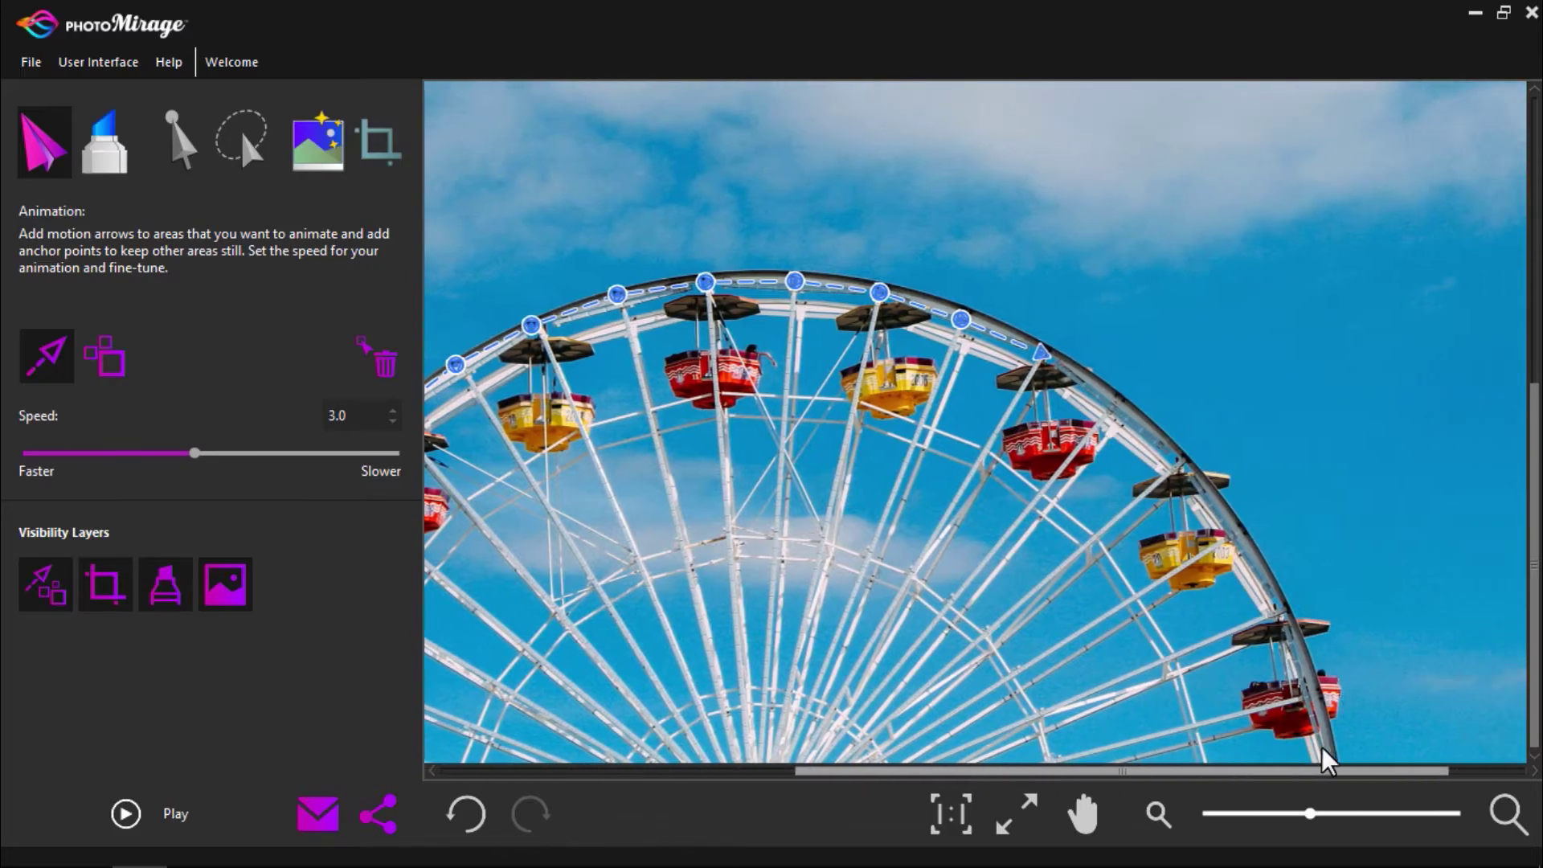
{"action": "mouse_move", "coordinate": [1042, 349]}
{"action": "left_mouse_down"}
{"action": "mouse_move", "coordinate": [1113, 401]}
{"action": "mouse_move", "coordinate": [1281, 618]}
{"action": "mouse_move", "coordinate": [1308, 696]}
{"action": "left_mouse_up"}
{"action": "left_click_drag", "start_coordinate": [1309, 696], "coordinate": [1322, 754]}
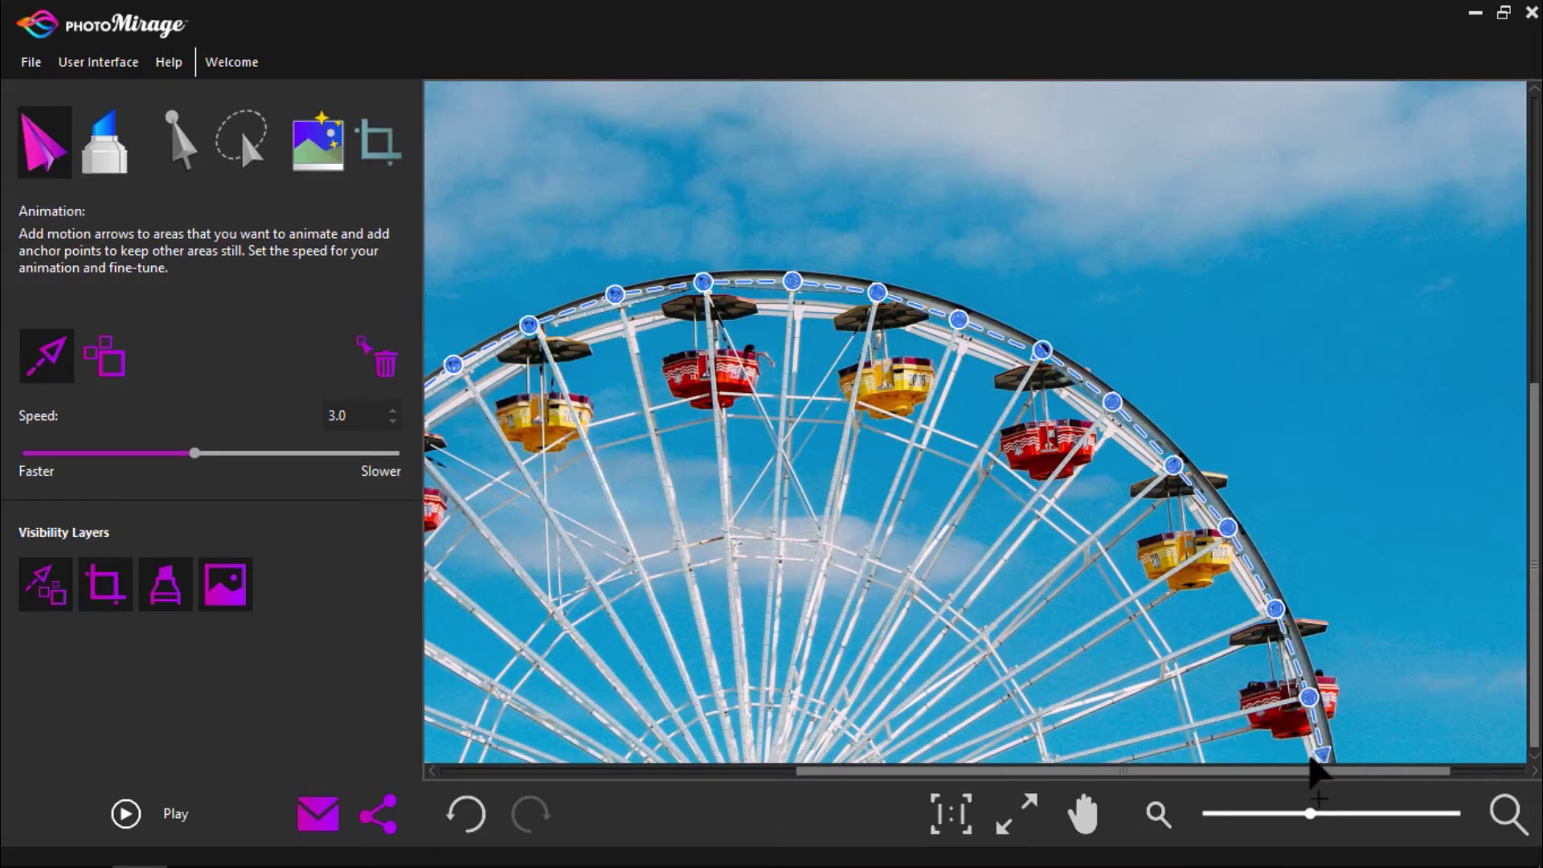
Step: Trace the wheel's inner ring with motion arrows from lower left to lower right, then zoom out
{"action": "left_click_drag", "start_coordinate": [1133, 777], "coordinate": [996, 774]}
{"action": "mouse_move", "coordinate": [689, 758]}
{"action": "left_mouse_down"}
{"action": "mouse_move", "coordinate": [774, 617]}
{"action": "mouse_move", "coordinate": [906, 545]}
{"action": "left_mouse_up"}
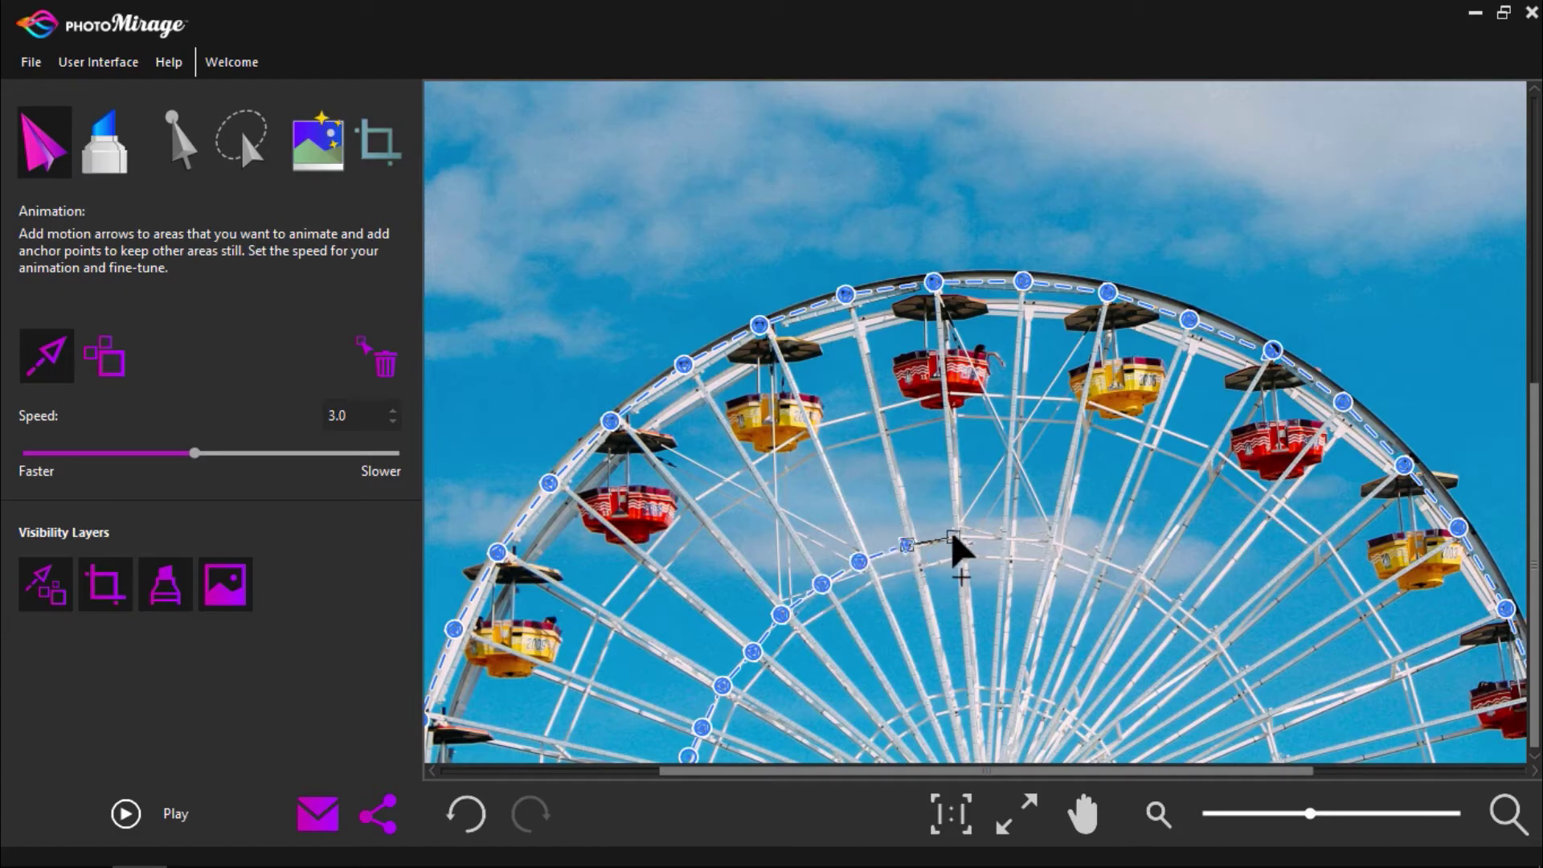
{"action": "mouse_move", "coordinate": [1012, 537]}
{"action": "left_mouse_down"}
{"action": "mouse_move", "coordinate": [1098, 554]}
{"action": "mouse_move", "coordinate": [1186, 604]}
{"action": "mouse_move", "coordinate": [1285, 752]}
{"action": "left_mouse_up"}
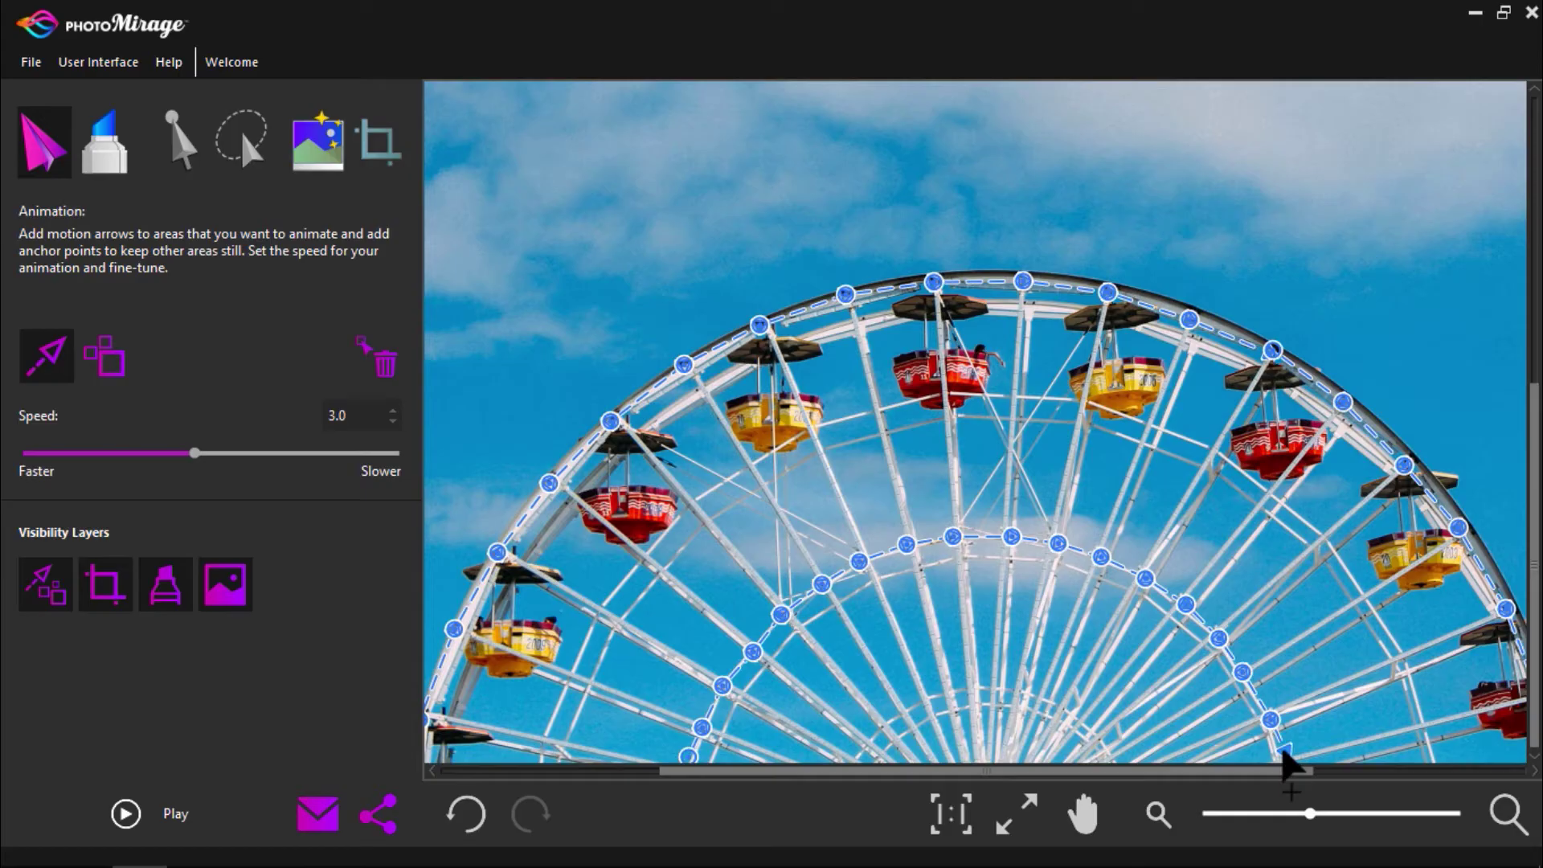
{"action": "scroll", "coordinate": [1212, 647], "scroll_direction": "down", "scroll_amount": 4}
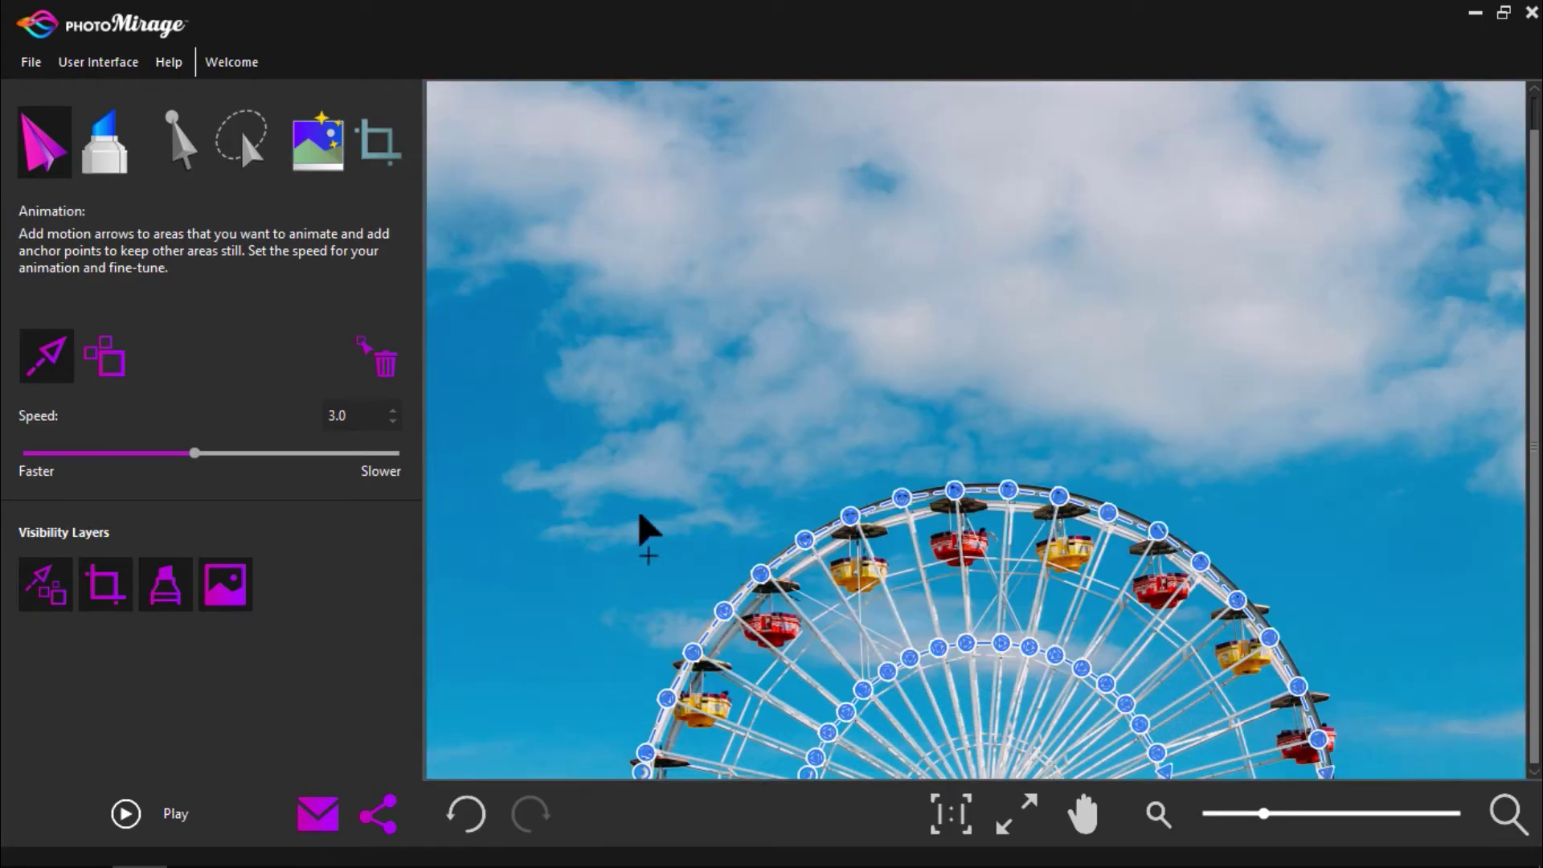
Step: Anchor the sky around the wheel's outer rim and play one preview of the spinning wheel
{"action": "left_click", "coordinate": [110, 352]}
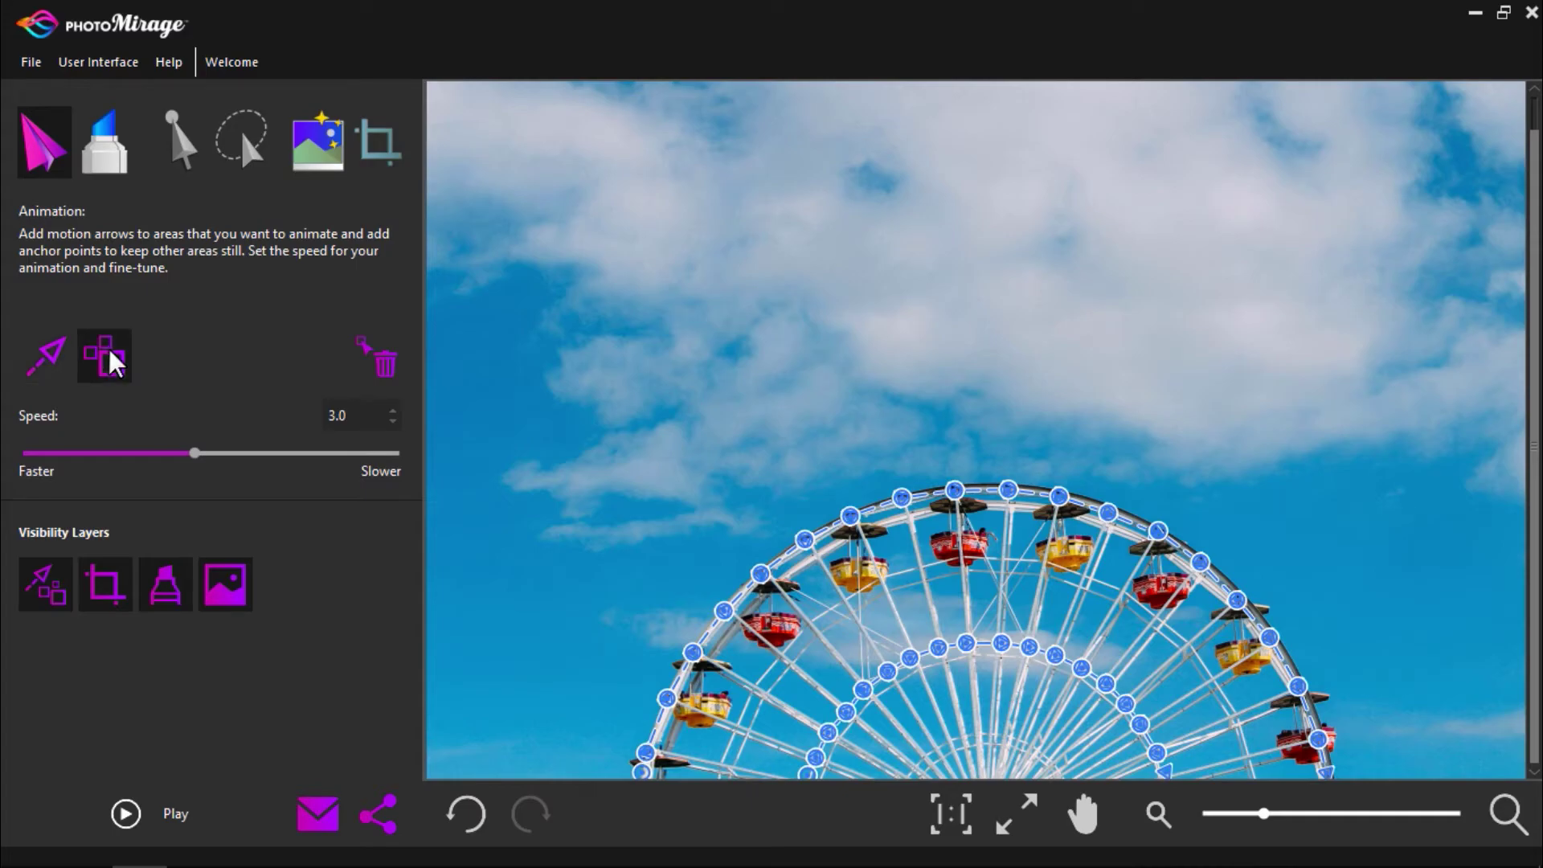
{"action": "mouse_move", "coordinate": [626, 778]}
{"action": "left_mouse_down"}
{"action": "mouse_move", "coordinate": [643, 675]}
{"action": "mouse_move", "coordinate": [675, 628]}
{"action": "mouse_move", "coordinate": [778, 525]}
{"action": "mouse_move", "coordinate": [856, 476]}
{"action": "mouse_move", "coordinate": [1045, 466]}
{"action": "mouse_move", "coordinate": [1229, 544]}
{"action": "left_mouse_up"}
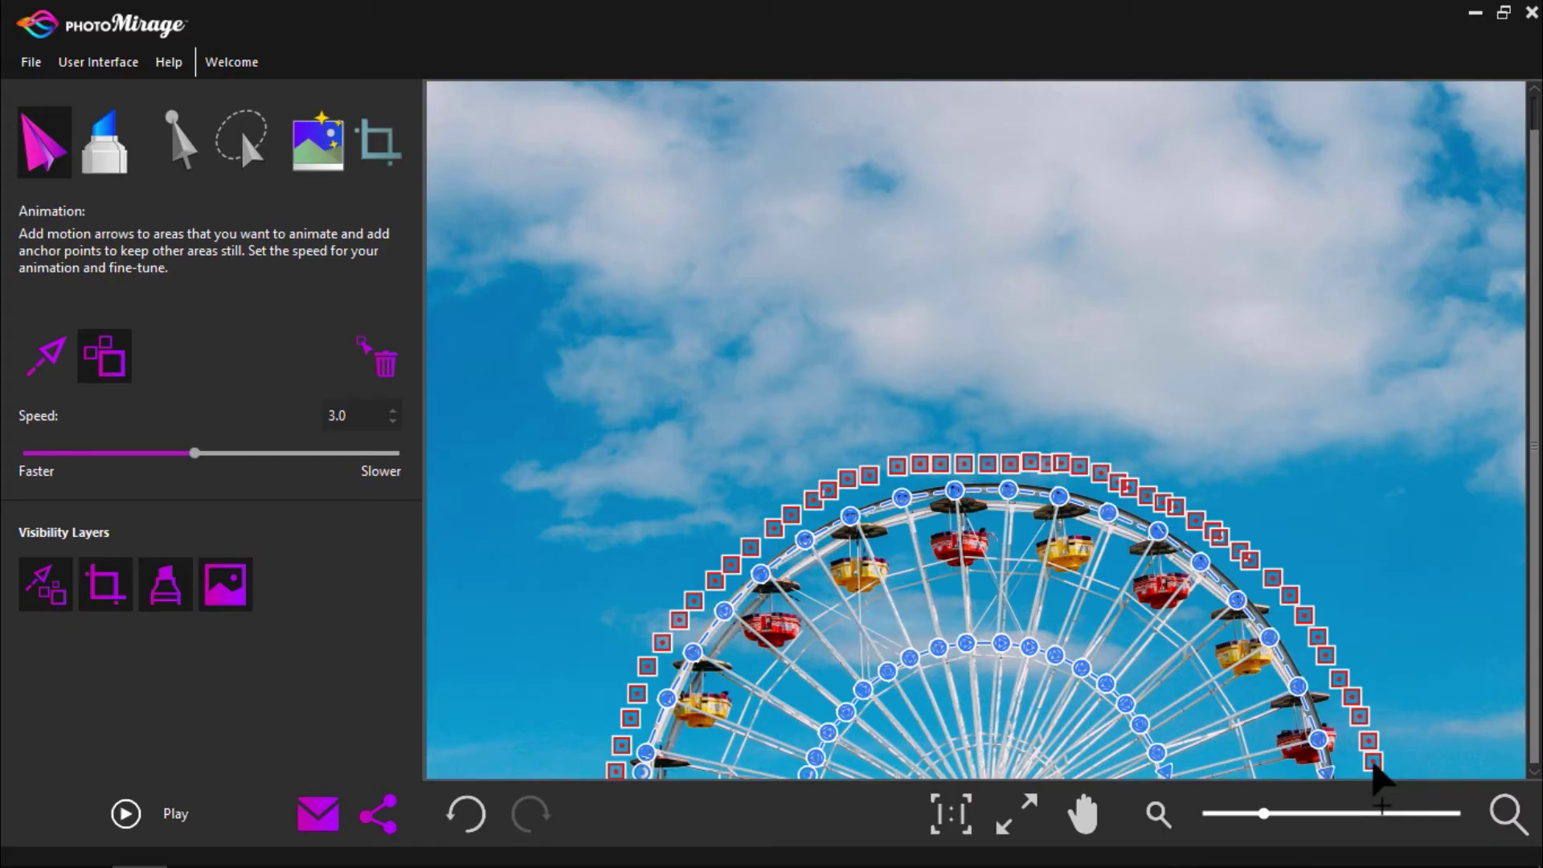
{"action": "left_click", "coordinate": [122, 814]}
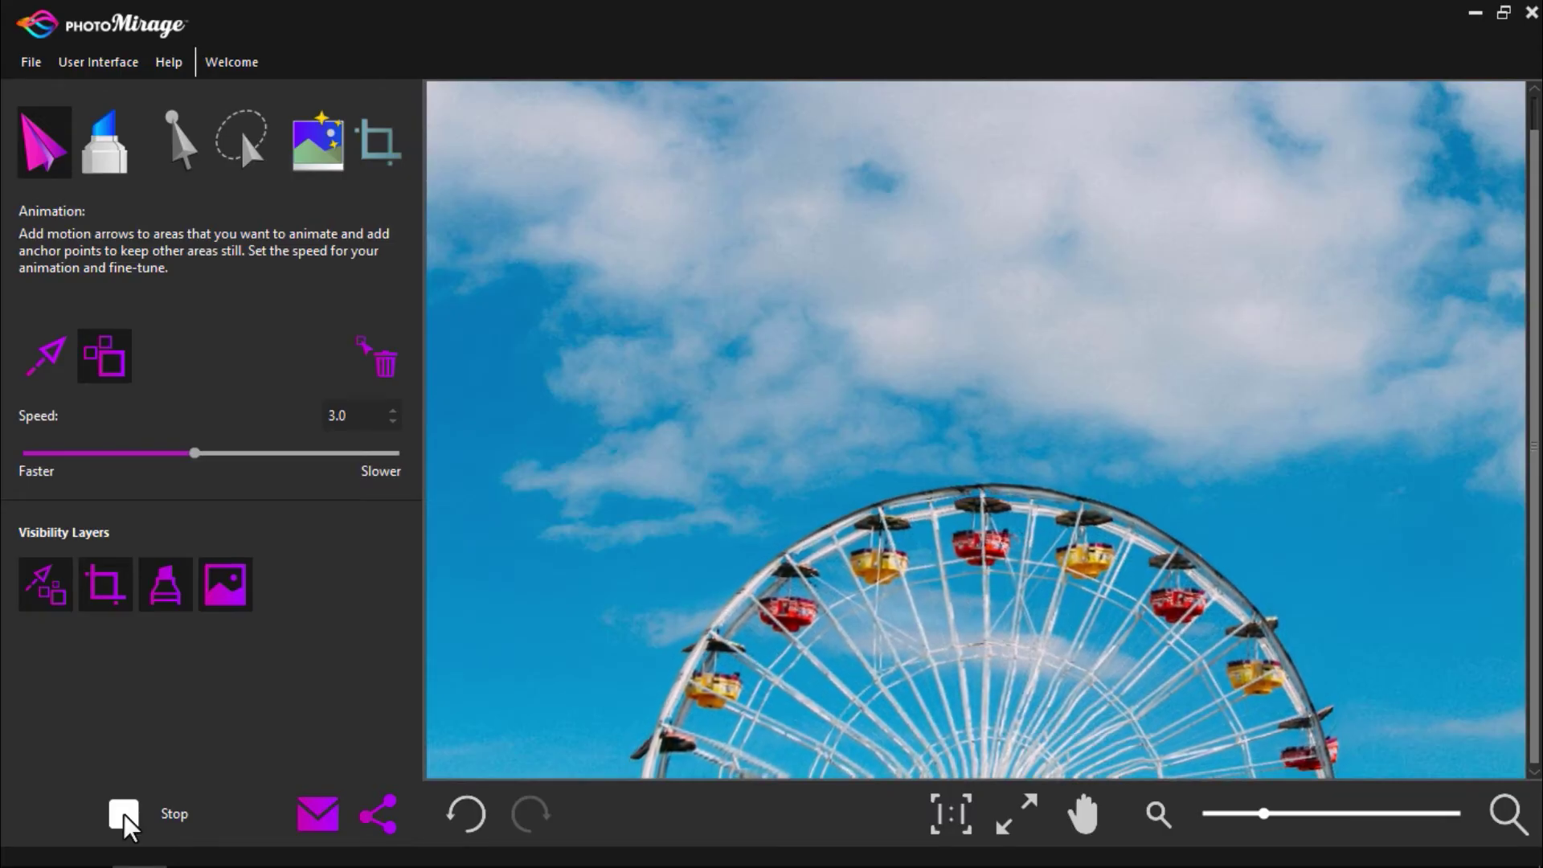
{"action": "left_click", "coordinate": [123, 813]}
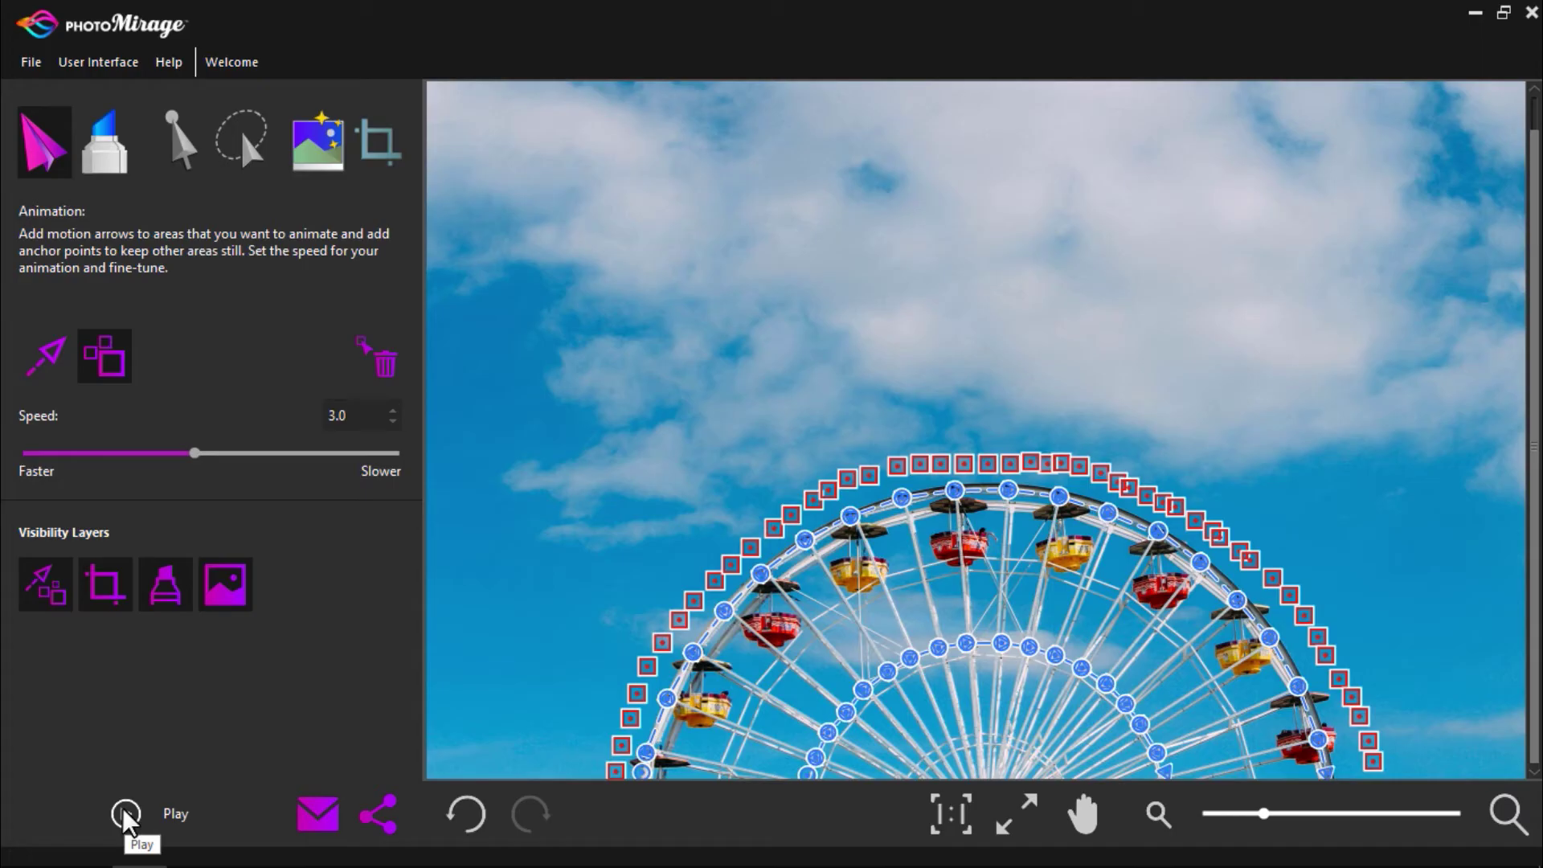
{"action": "left_click", "coordinate": [49, 350]}
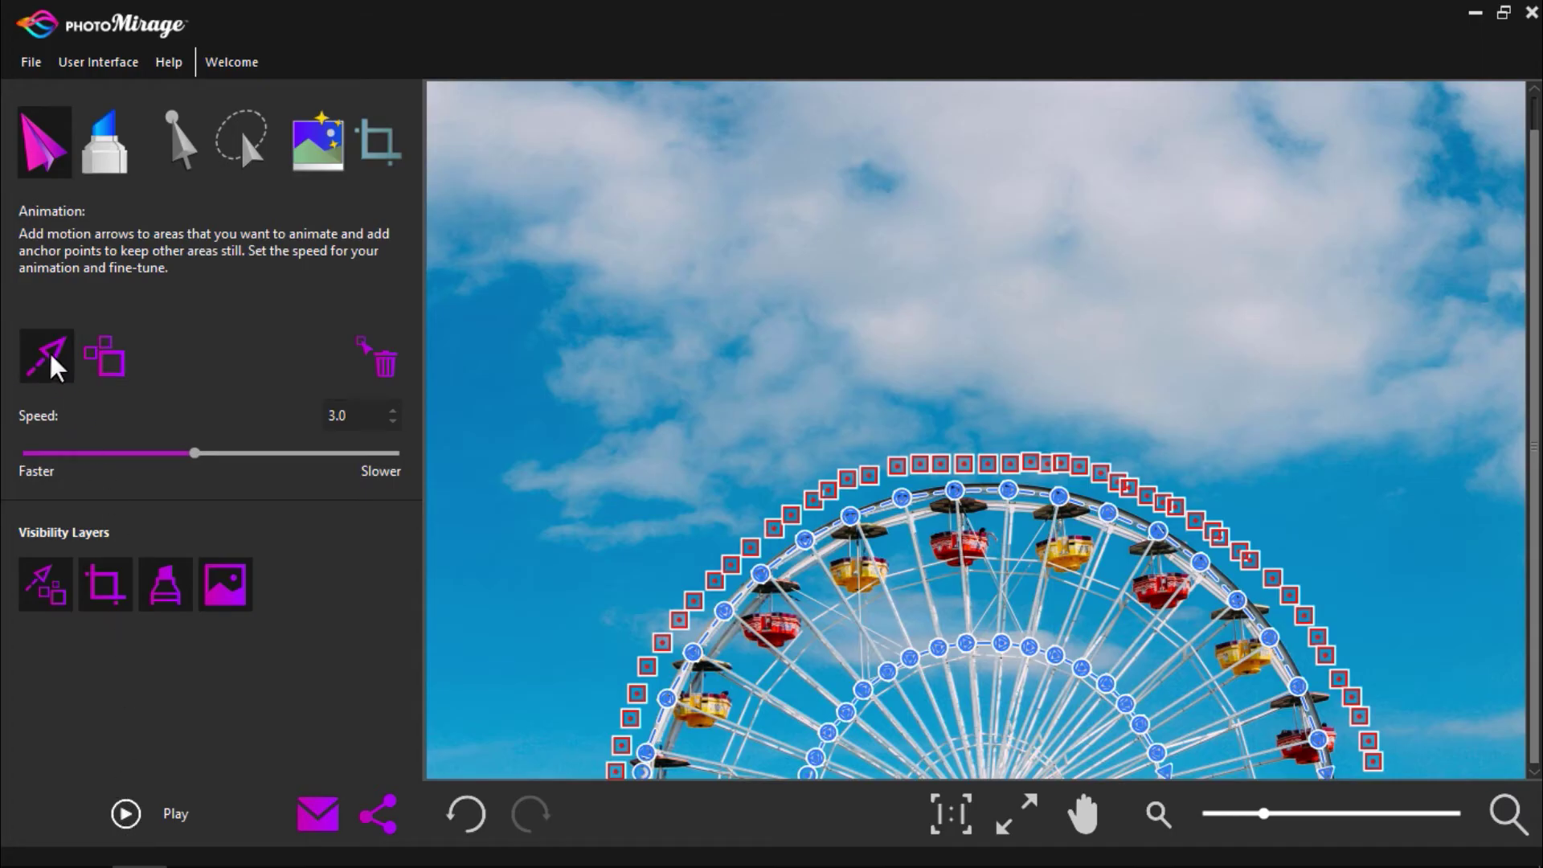
Step: Add eight short leftward motion arrows across the clouds so they drift left
{"action": "left_click_drag", "start_coordinate": [1198, 192], "coordinate": [1119, 187]}
{"action": "left_click_drag", "start_coordinate": [1191, 268], "coordinate": [1126, 262]}
{"action": "left_click_drag", "start_coordinate": [1043, 318], "coordinate": [988, 316]}
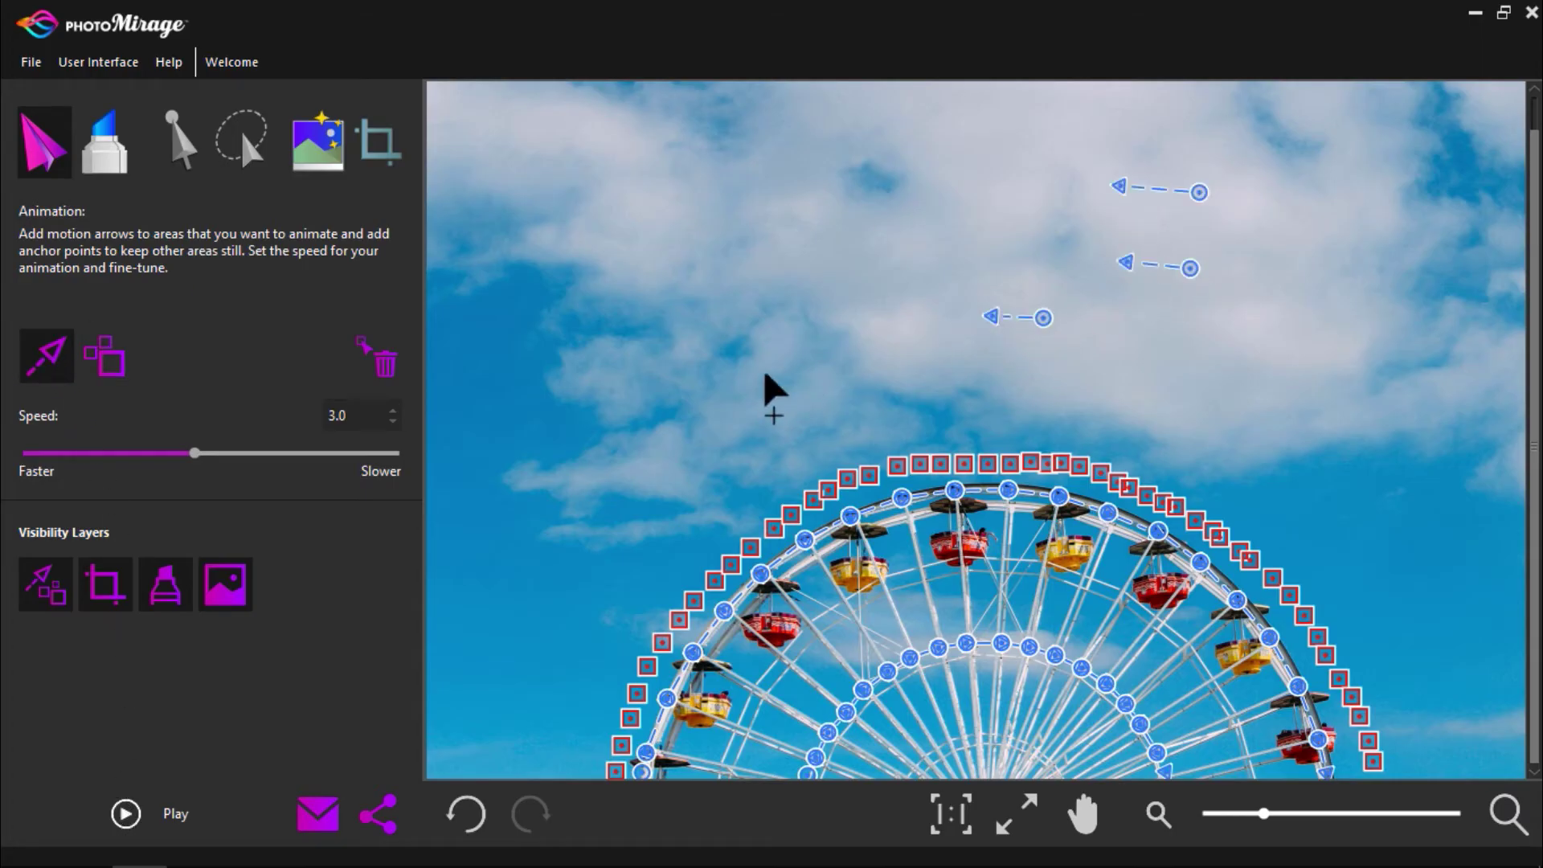
{"action": "left_click_drag", "start_coordinate": [797, 374], "coordinate": [694, 374]}
{"action": "left_click_drag", "start_coordinate": [645, 499], "coordinate": [587, 489]}
{"action": "left_click_drag", "start_coordinate": [1493, 273], "coordinate": [1397, 256]}
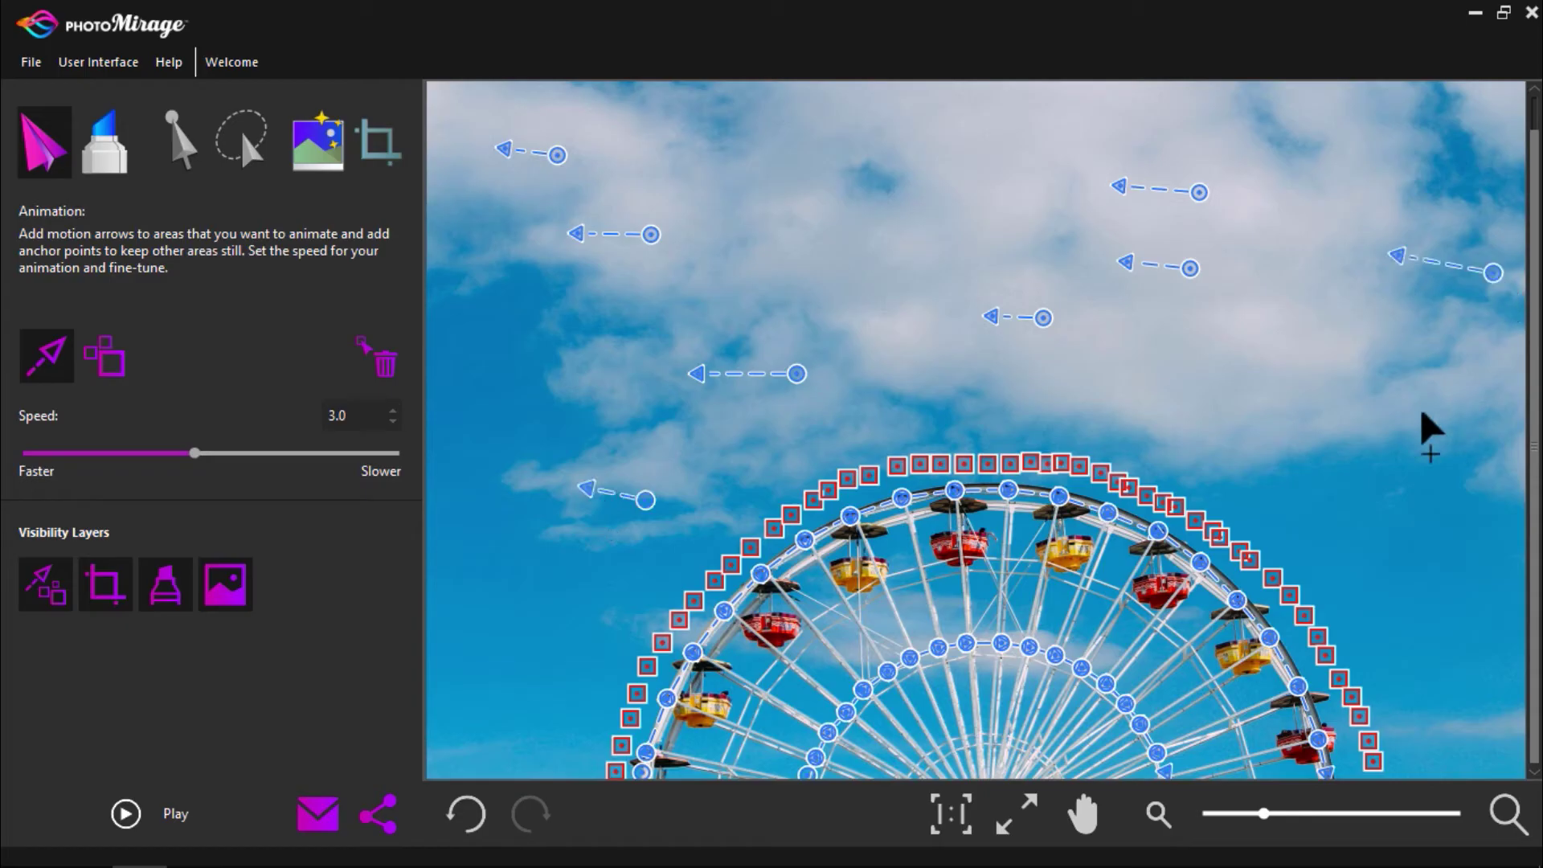
{"action": "left_click_drag", "start_coordinate": [828, 150], "coordinate": [813, 149]}
{"action": "left_click_drag", "start_coordinate": [879, 264], "coordinate": [837, 258]}
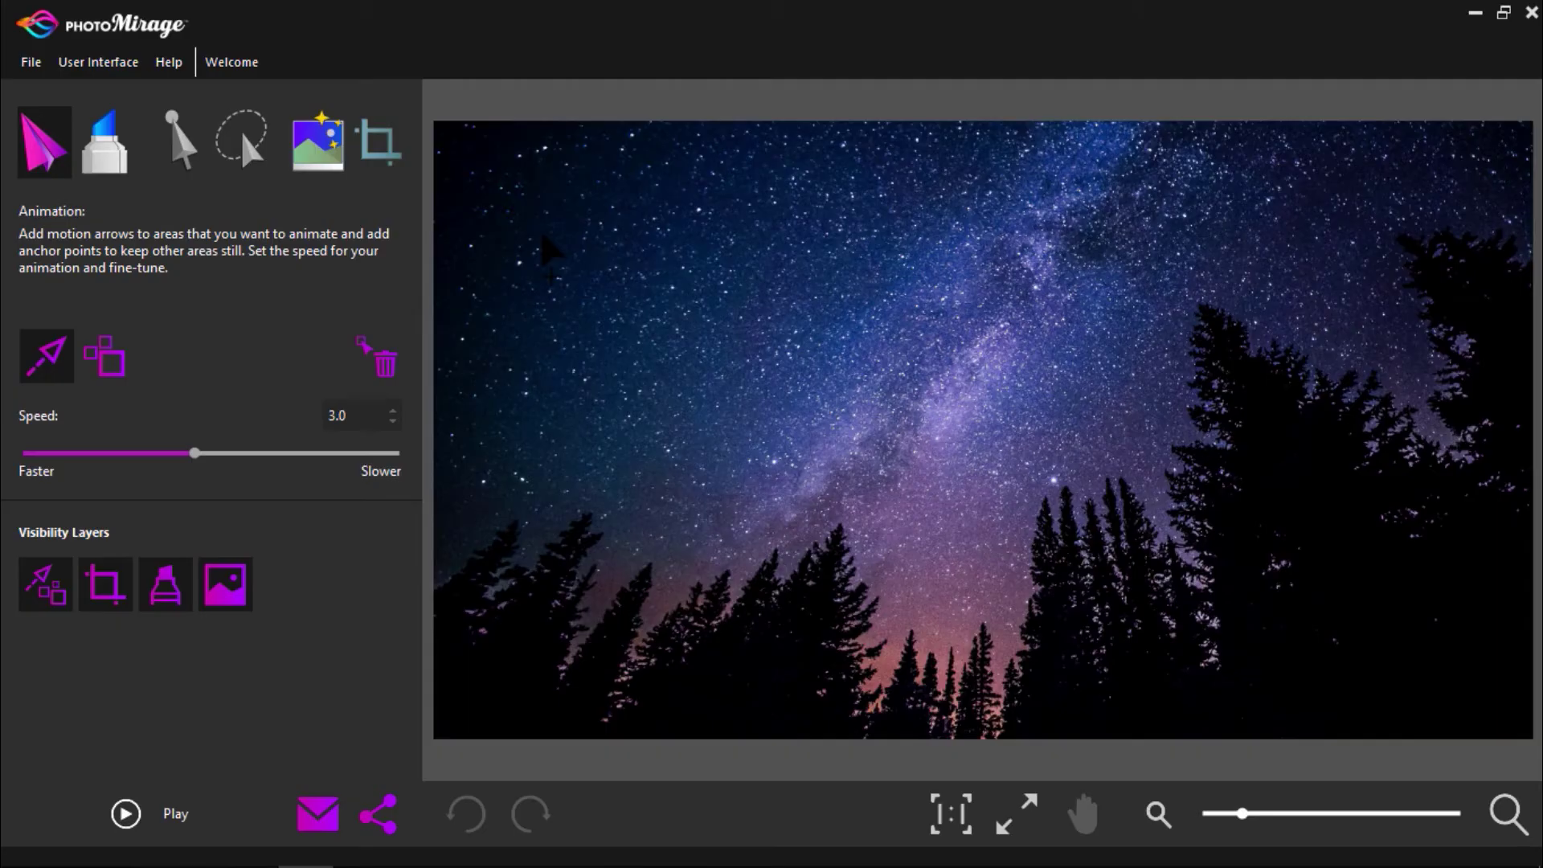
Step: Draw a spiral of motion arrows curling inward among the upper-left stars
{"action": "mouse_move", "coordinate": [693, 194]}
{"action": "left_mouse_down"}
{"action": "mouse_move", "coordinate": [602, 223]}
{"action": "mouse_move", "coordinate": [591, 261]}
{"action": "mouse_move", "coordinate": [604, 296]}
{"action": "mouse_move", "coordinate": [665, 324]}
{"action": "mouse_move", "coordinate": [700, 321]}
{"action": "mouse_move", "coordinate": [729, 283]}
{"action": "mouse_move", "coordinate": [660, 228]}
{"action": "mouse_move", "coordinate": [635, 255]}
{"action": "mouse_move", "coordinate": [642, 274]}
{"action": "mouse_move", "coordinate": [673, 277]}
{"action": "left_mouse_up"}
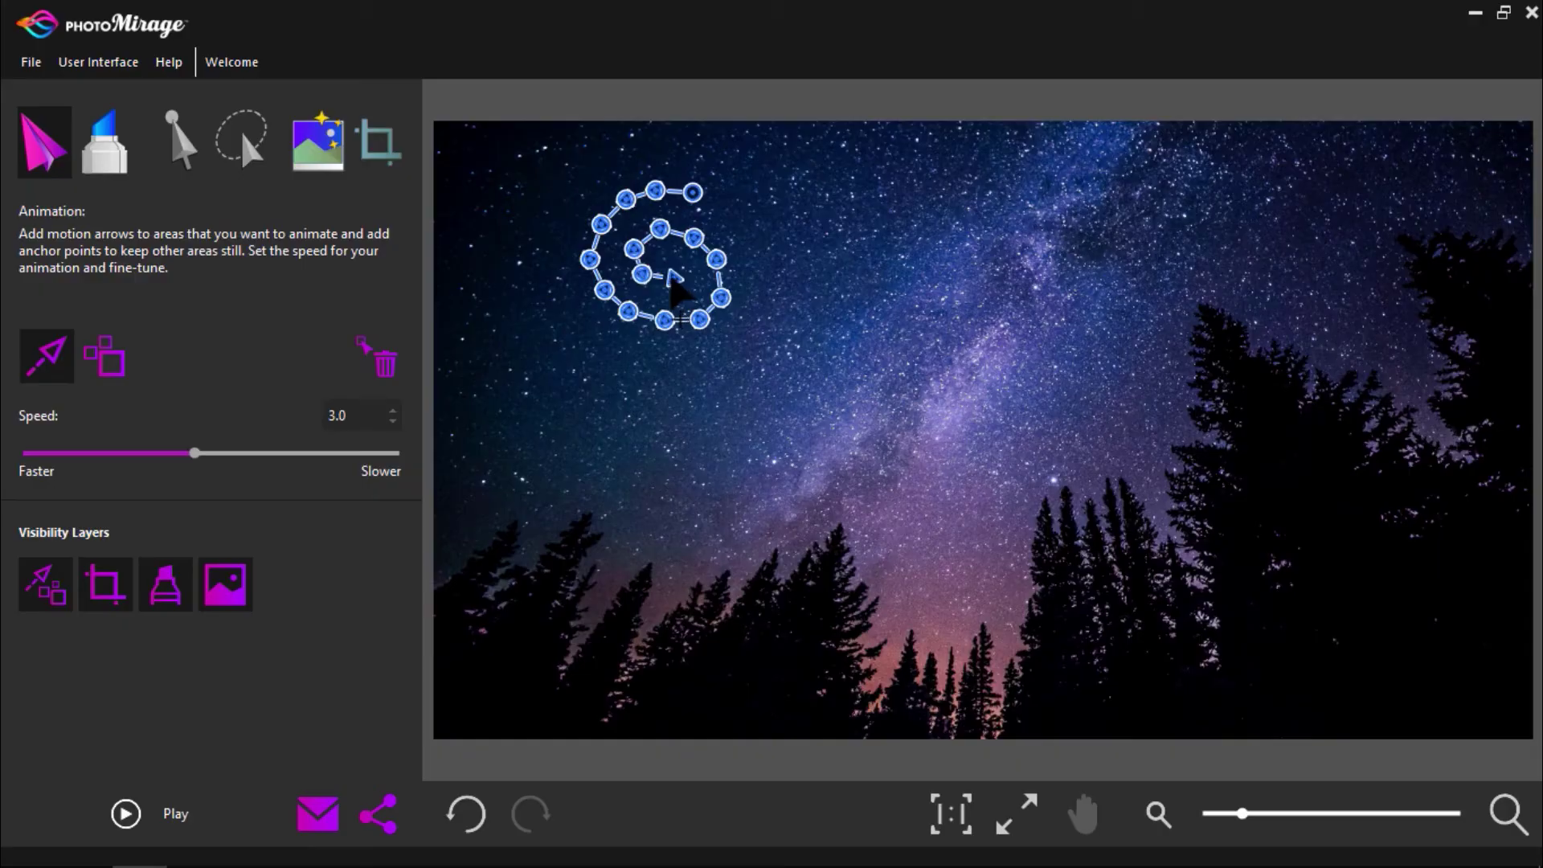
Step: Ring the upper-left star spiral with anchor points to hold the surrounding sky still
{"action": "left_click", "coordinate": [113, 364]}
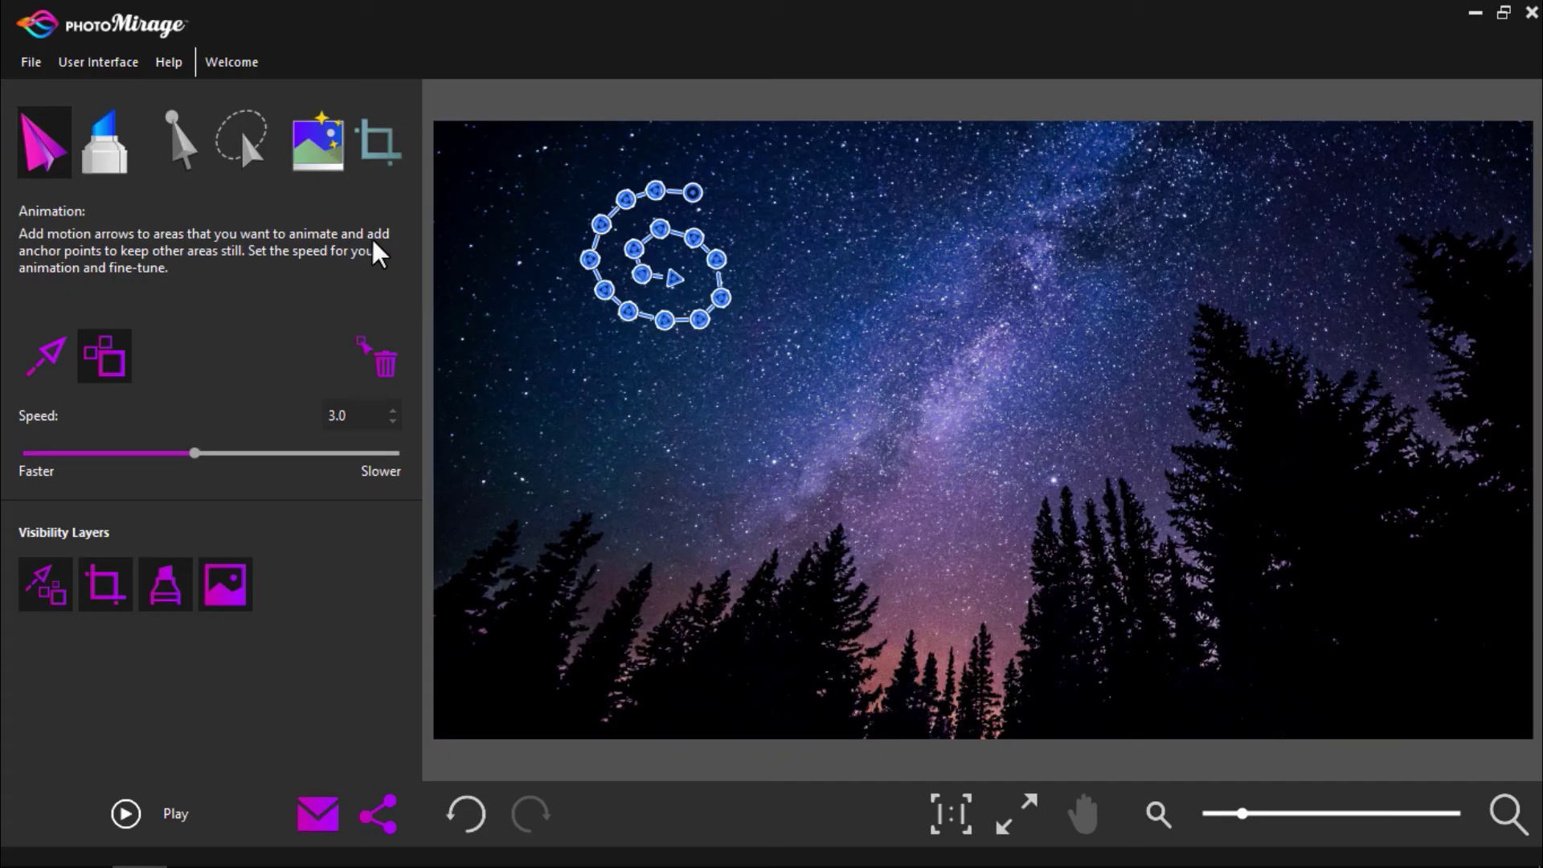
{"action": "mouse_move", "coordinate": [575, 197]}
{"action": "left_mouse_down"}
{"action": "mouse_move", "coordinate": [556, 290]}
{"action": "mouse_move", "coordinate": [608, 339]}
{"action": "mouse_move", "coordinate": [685, 353]}
{"action": "mouse_move", "coordinate": [739, 339]}
{"action": "mouse_move", "coordinate": [763, 310]}
{"action": "mouse_move", "coordinate": [769, 243]}
{"action": "mouse_move", "coordinate": [746, 187]}
{"action": "mouse_move", "coordinate": [685, 155]}
{"action": "mouse_move", "coordinate": [598, 172]}
{"action": "left_mouse_up"}
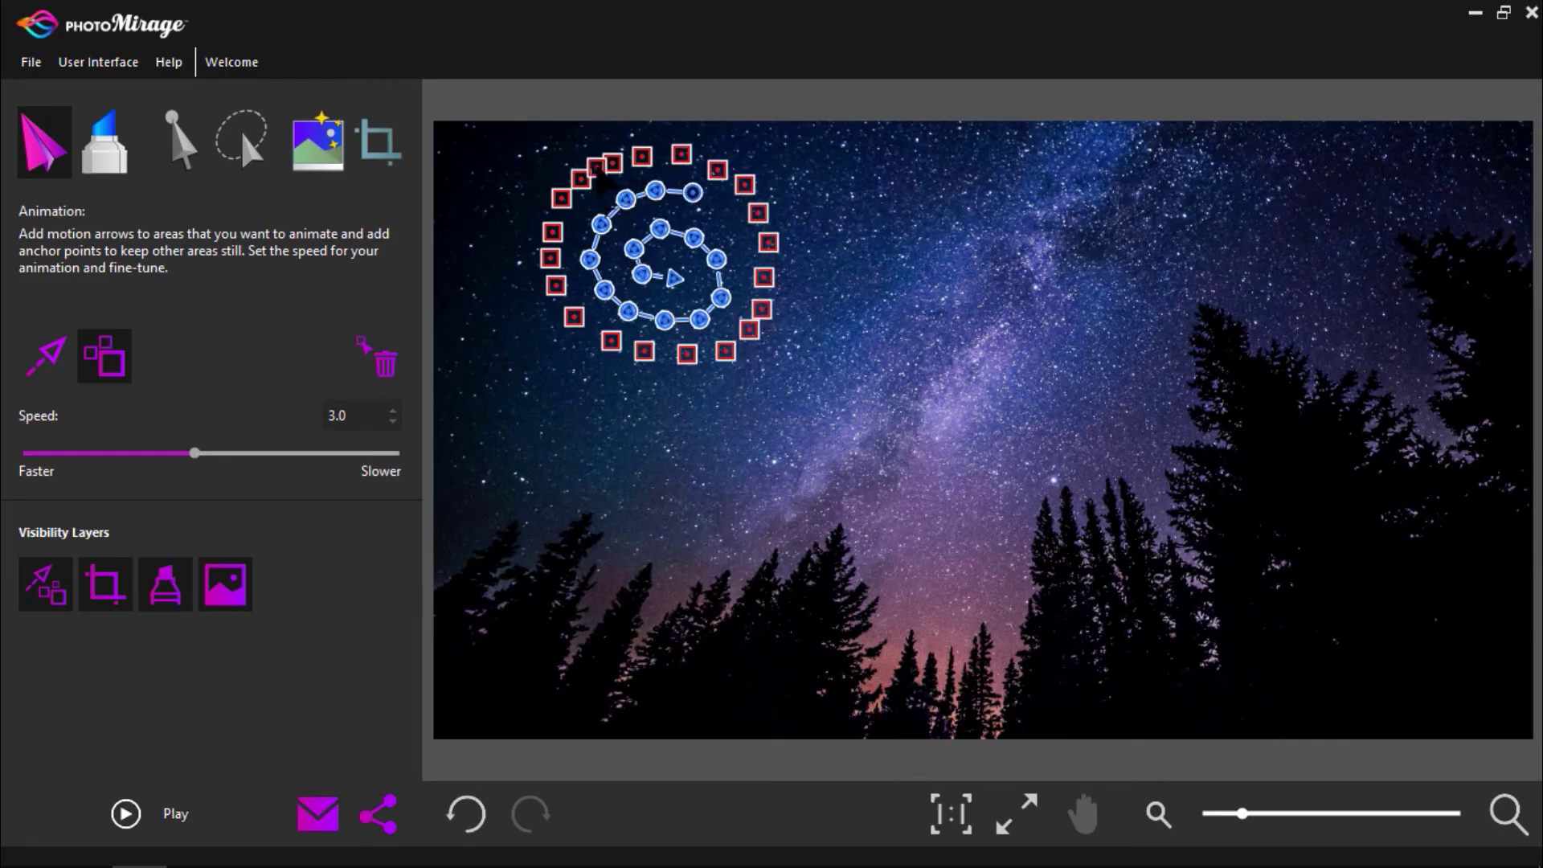
Step: Draw a second star spiral near the centre and ring it with anchor points
{"action": "left_click", "coordinate": [49, 358]}
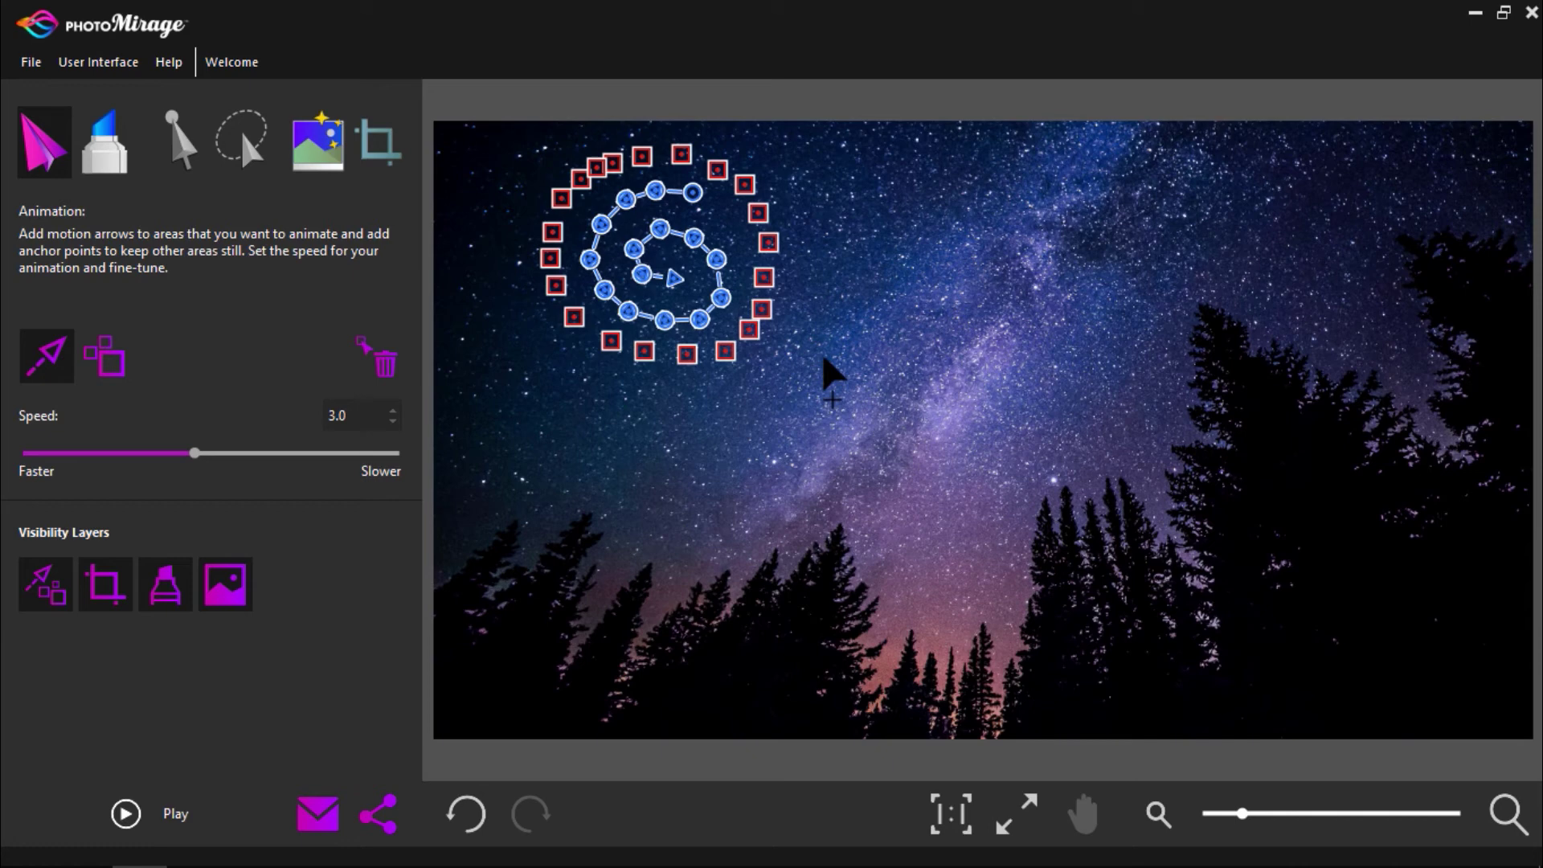
{"action": "mouse_move", "coordinate": [975, 315]}
{"action": "left_mouse_down"}
{"action": "mouse_move", "coordinate": [1044, 315]}
{"action": "mouse_move", "coordinate": [1075, 369]}
{"action": "mouse_move", "coordinate": [1064, 405]}
{"action": "mouse_move", "coordinate": [1017, 443]}
{"action": "mouse_move", "coordinate": [953, 410]}
{"action": "mouse_move", "coordinate": [965, 373]}
{"action": "mouse_move", "coordinate": [951, 376]}
{"action": "mouse_move", "coordinate": [1000, 351]}
{"action": "mouse_move", "coordinate": [1034, 364]}
{"action": "mouse_move", "coordinate": [977, 388]}
{"action": "left_mouse_up"}
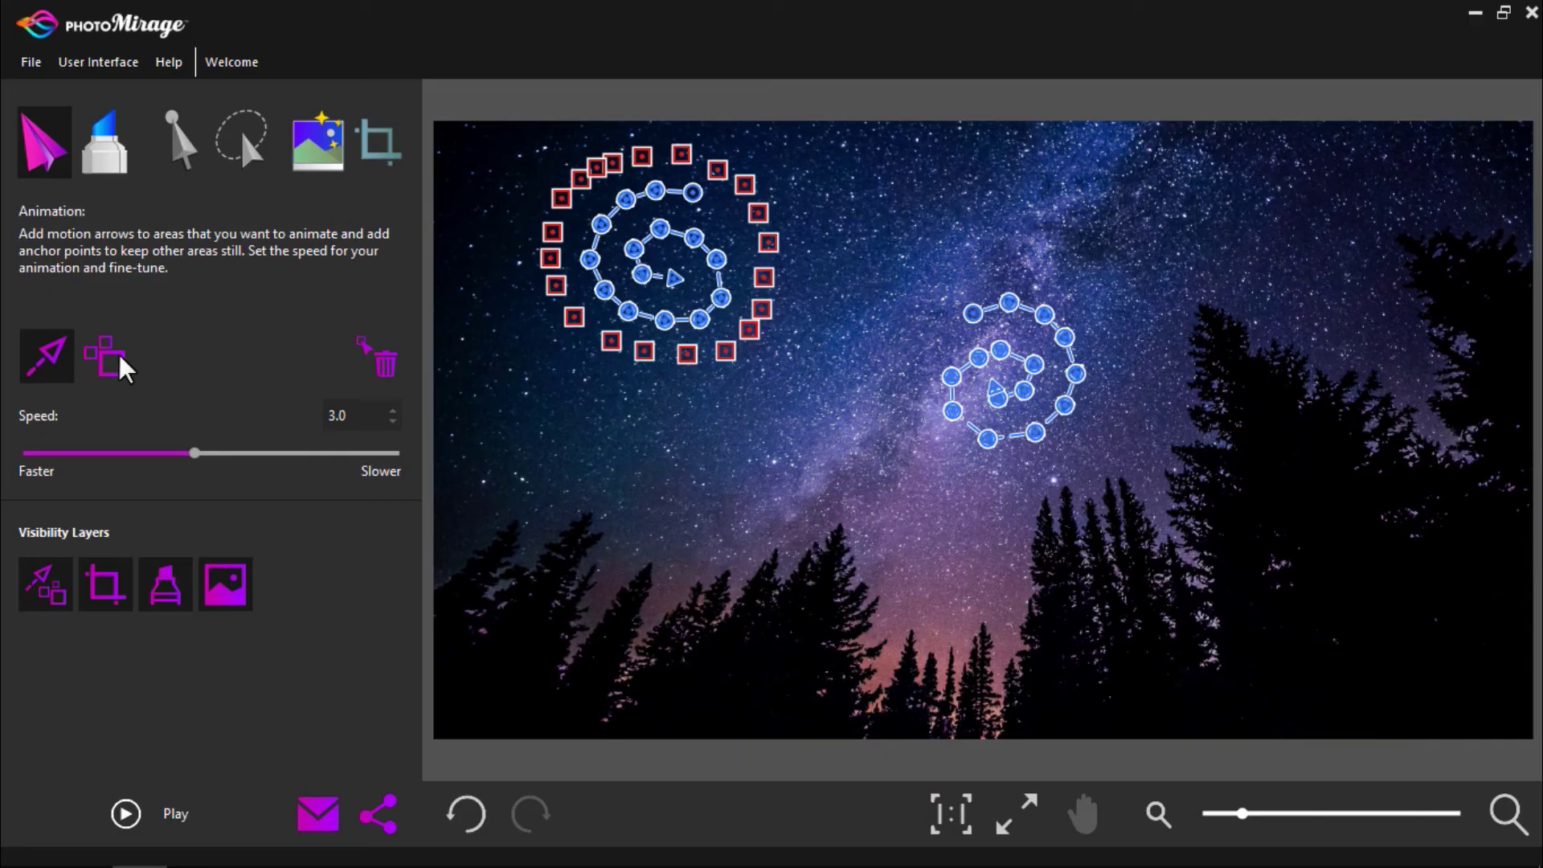
{"action": "left_click", "coordinate": [121, 368]}
{"action": "mouse_move", "coordinate": [936, 291]}
{"action": "left_mouse_down"}
{"action": "mouse_move", "coordinate": [899, 401]}
{"action": "mouse_move", "coordinate": [910, 435]}
{"action": "mouse_move", "coordinate": [996, 472]}
{"action": "mouse_move", "coordinate": [1080, 446]}
{"action": "mouse_move", "coordinate": [1109, 400]}
{"action": "mouse_move", "coordinate": [1110, 323]}
{"action": "mouse_move", "coordinate": [1086, 289]}
{"action": "mouse_move", "coordinate": [972, 269]}
{"action": "left_mouse_up"}
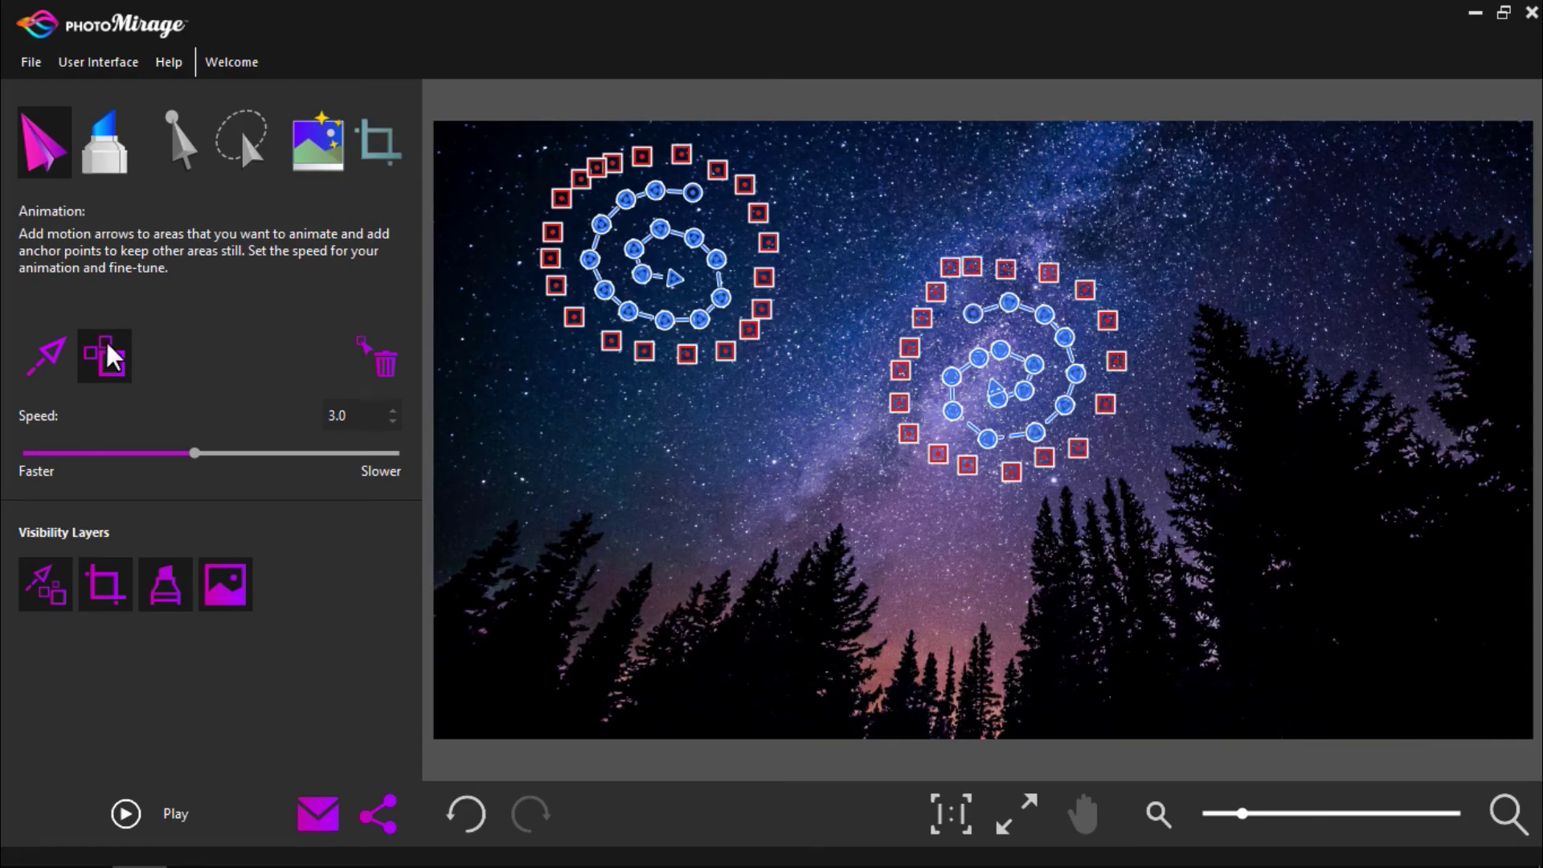
Step: Start another spiral of motion arrows below the first star spiral
{"action": "key", "text": "m"}
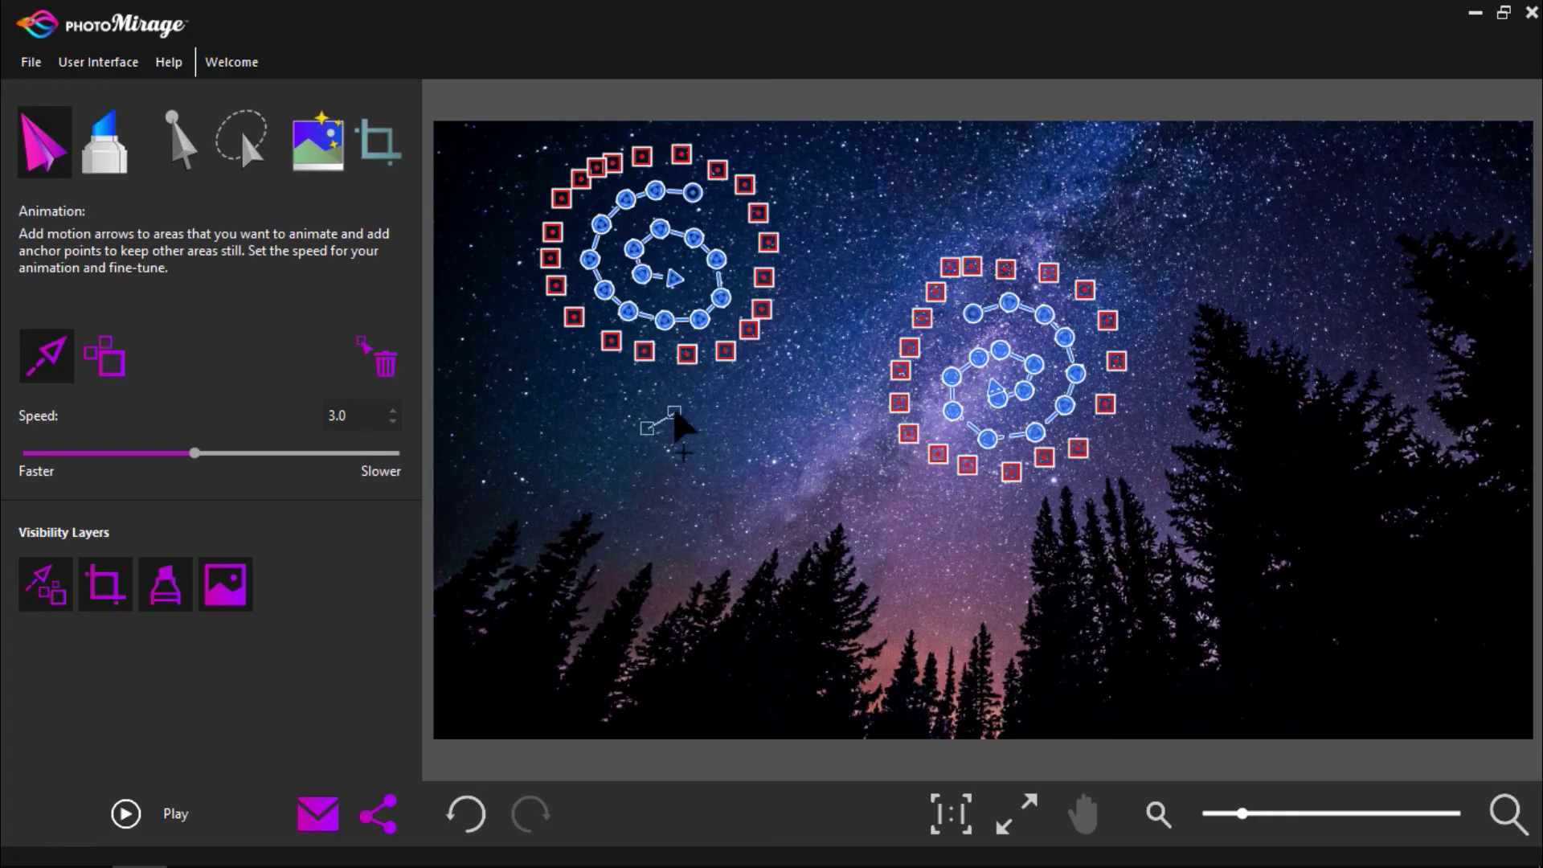
{"action": "left_click", "coordinate": [648, 427]}
{"action": "left_click", "coordinate": [681, 408]}
{"action": "left_click", "coordinate": [717, 411]}
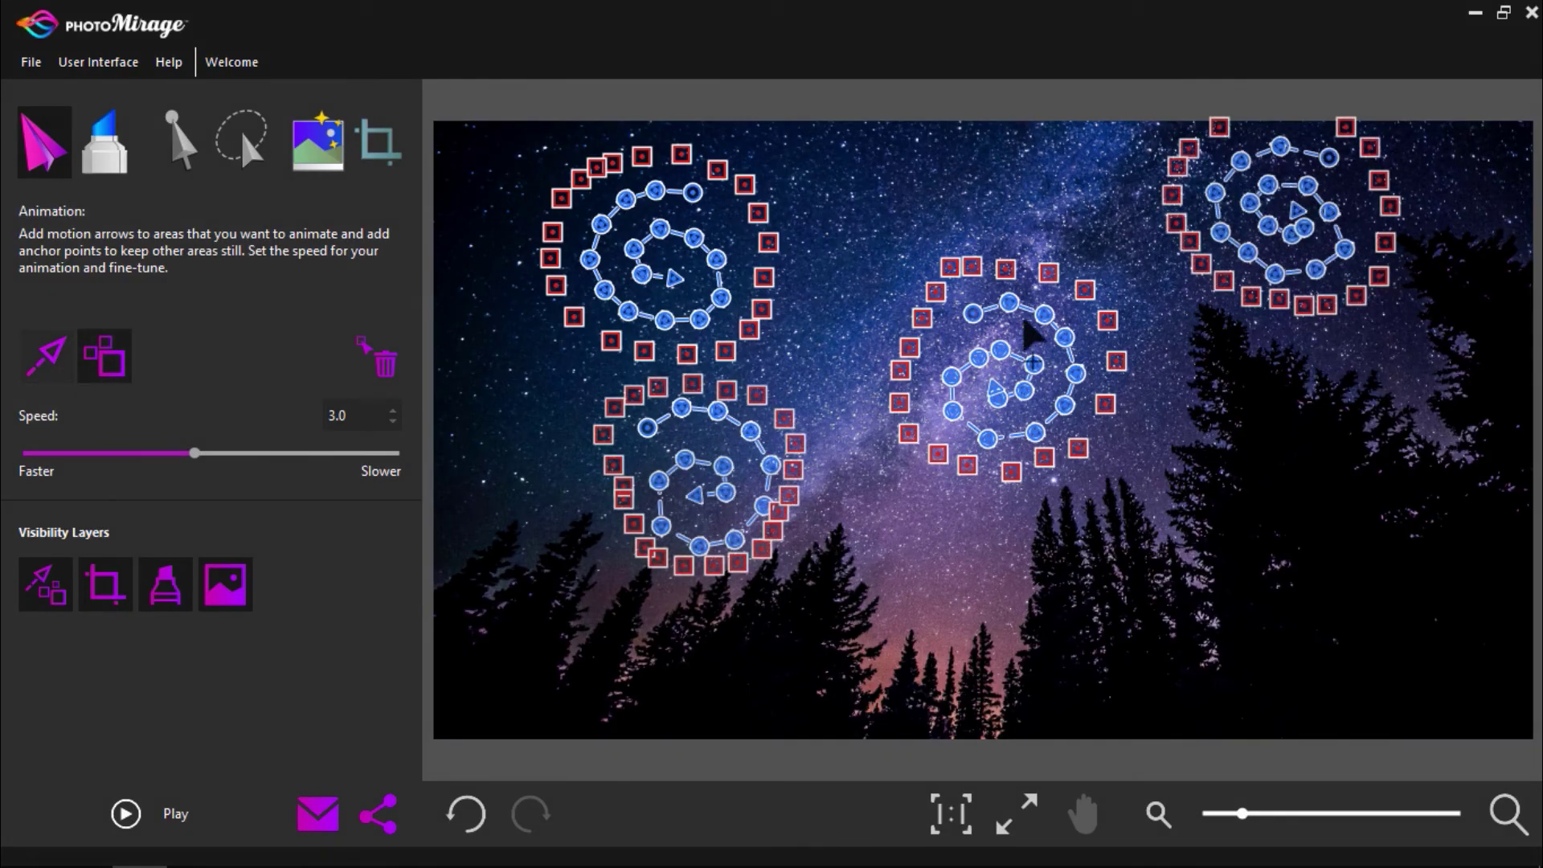
Step: Play a preview of the starry-sky animation with its four swirling spirals
{"action": "left_click", "coordinate": [126, 817]}
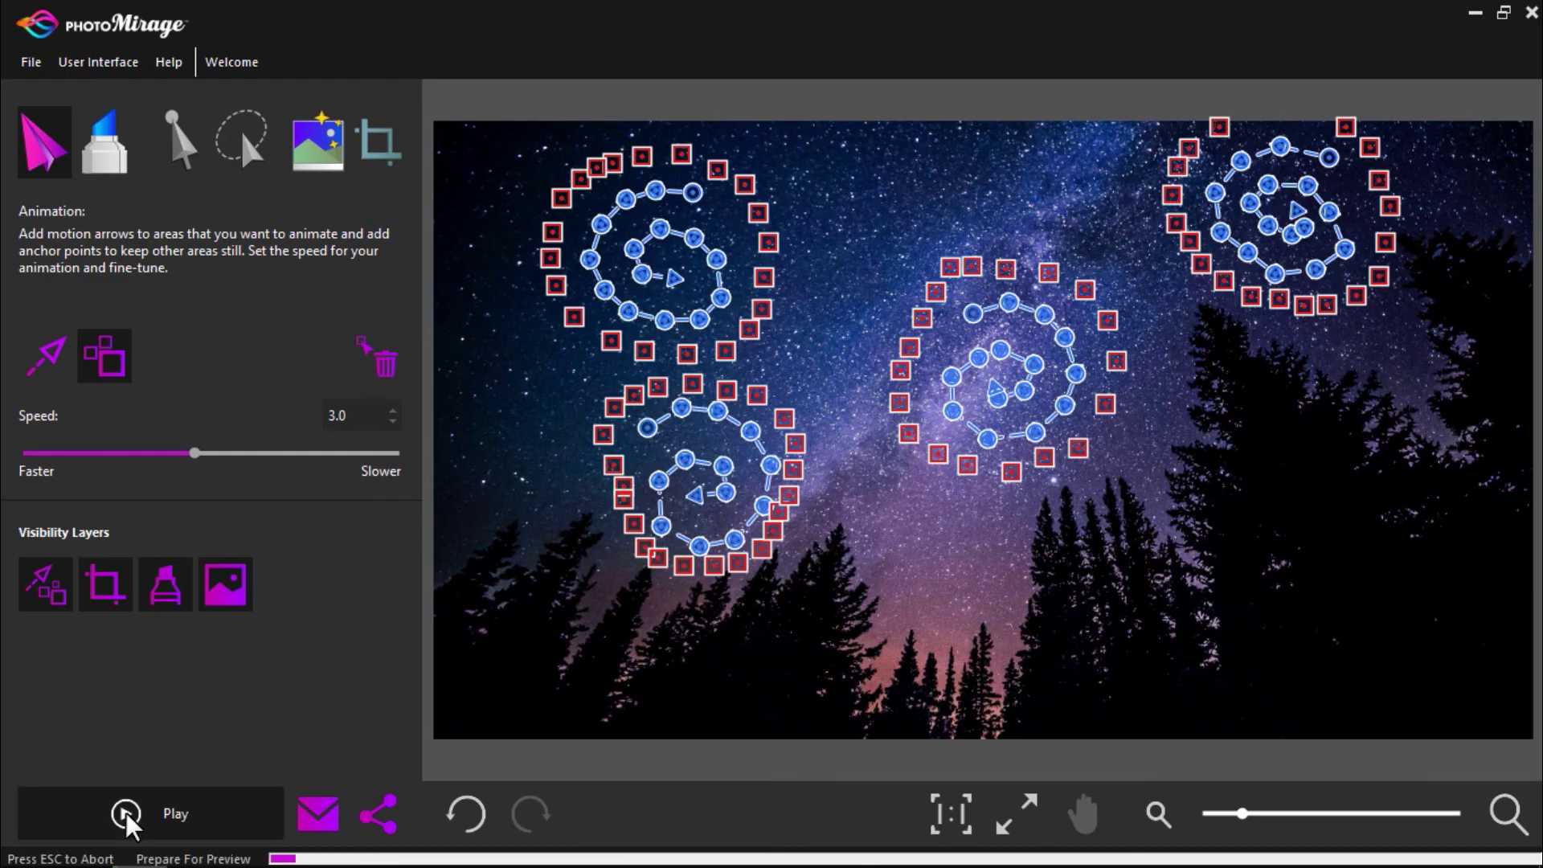